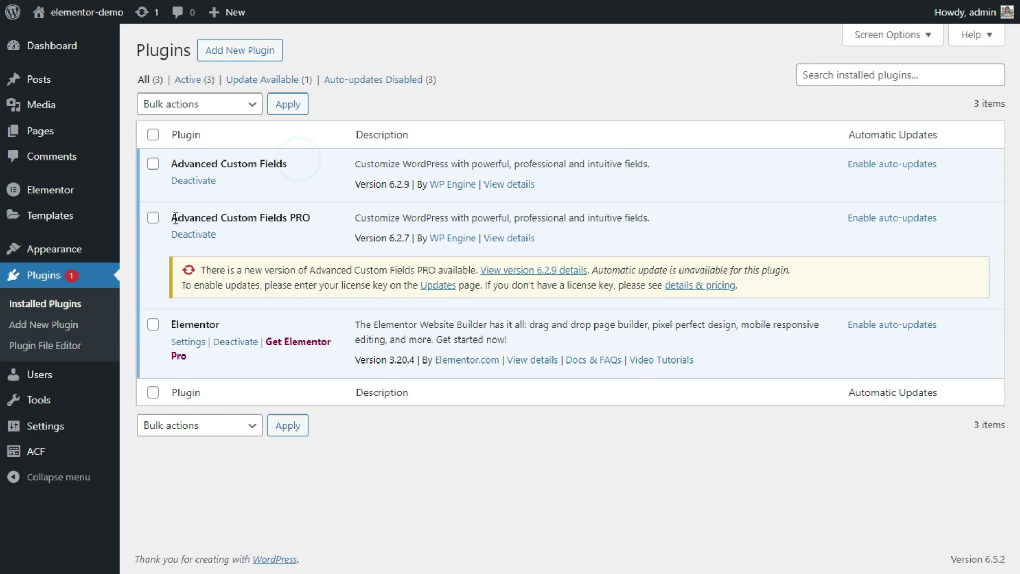
pyautogui.click(318, 202)
pyautogui.moveTo(172, 326); pyautogui.dragTo(224, 325)
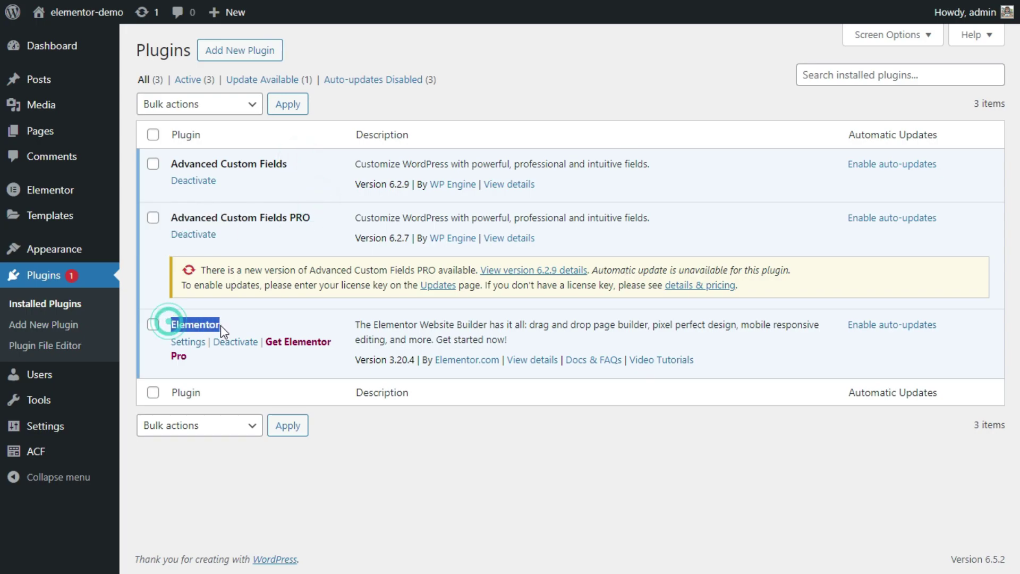
pyautogui.click(472, 74)
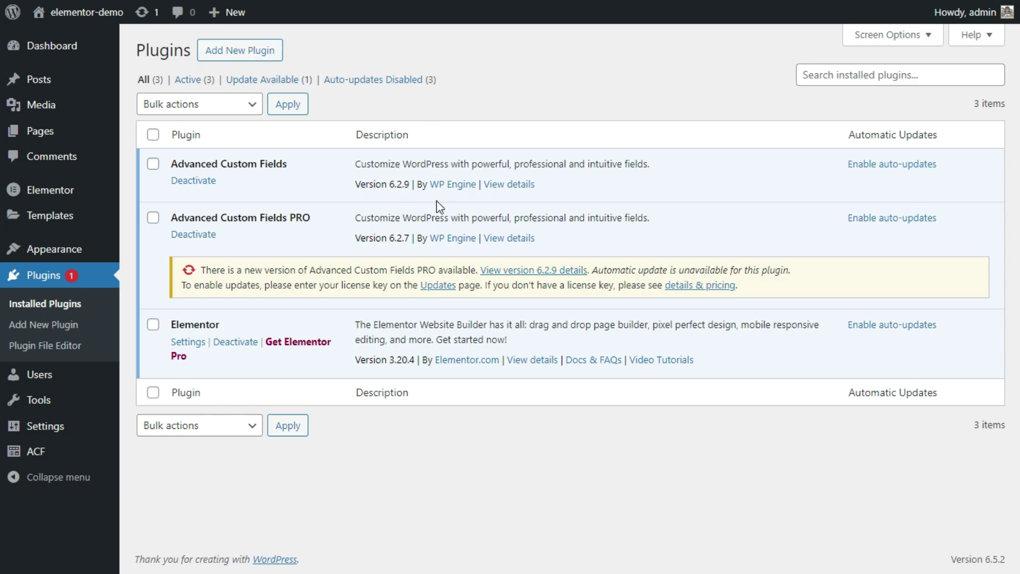
# Create a new ACF field group titled "PDF Files for Post".
pyautogui.moveTo(43, 455)
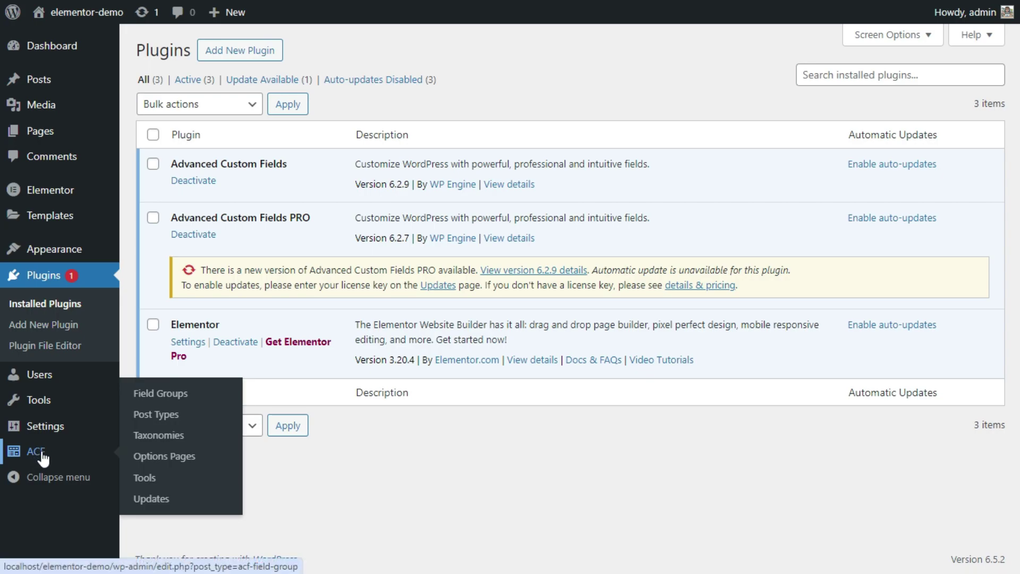
pyautogui.click(42, 451)
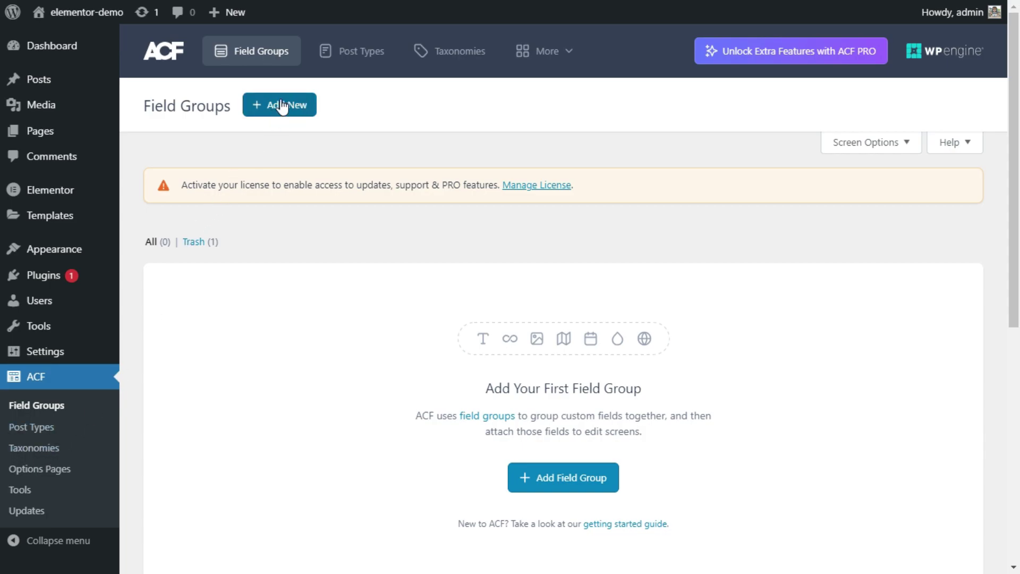
pyautogui.click(279, 106)
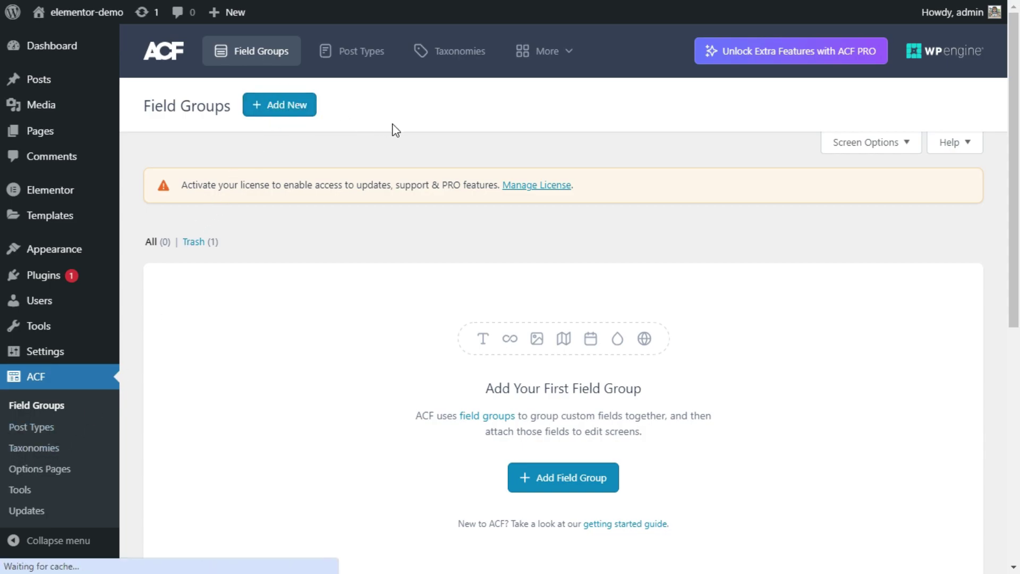
pyautogui.click(372, 105)
pyautogui.write('PDF Files for Post')
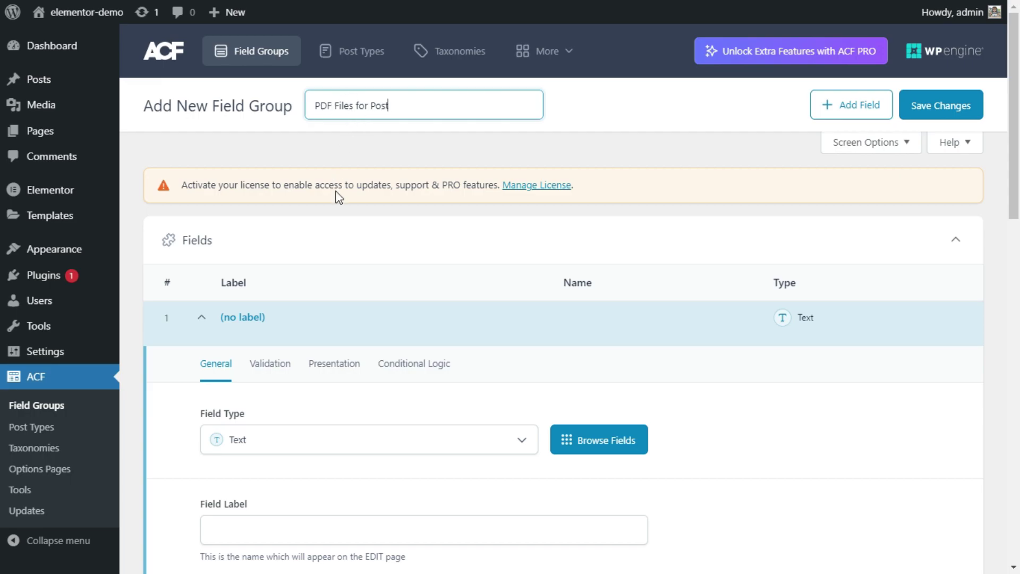
# Set the field type of the group's first field to Gallery.
pyautogui.scroll(-3, 346, 243)
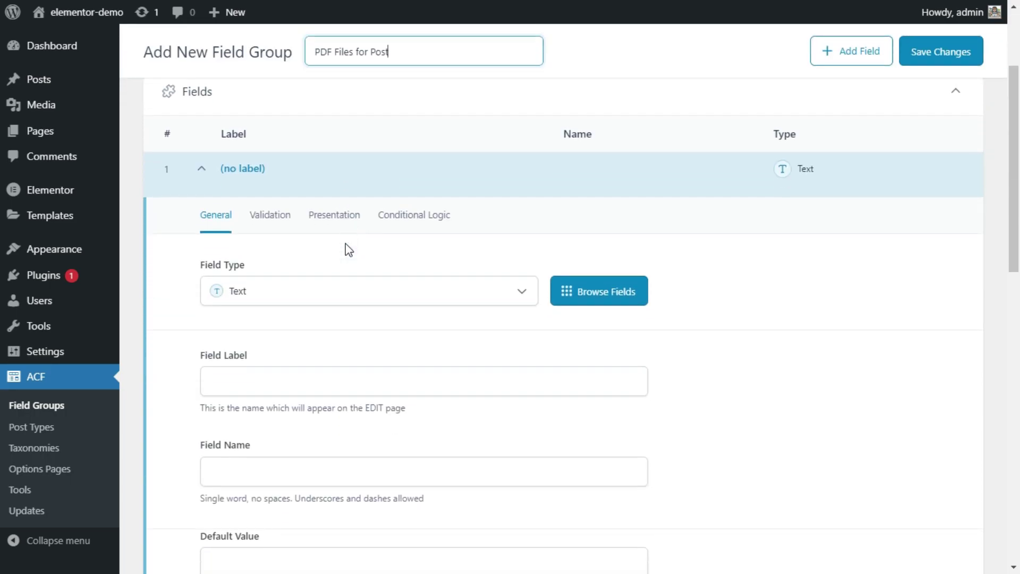
pyautogui.click(357, 298)
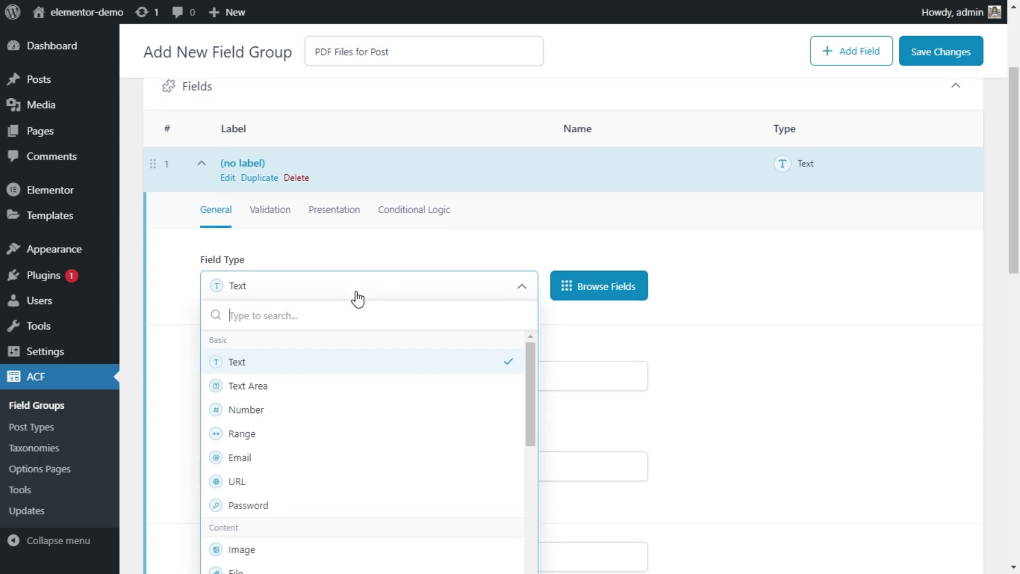
pyautogui.scroll(-4, 357, 299)
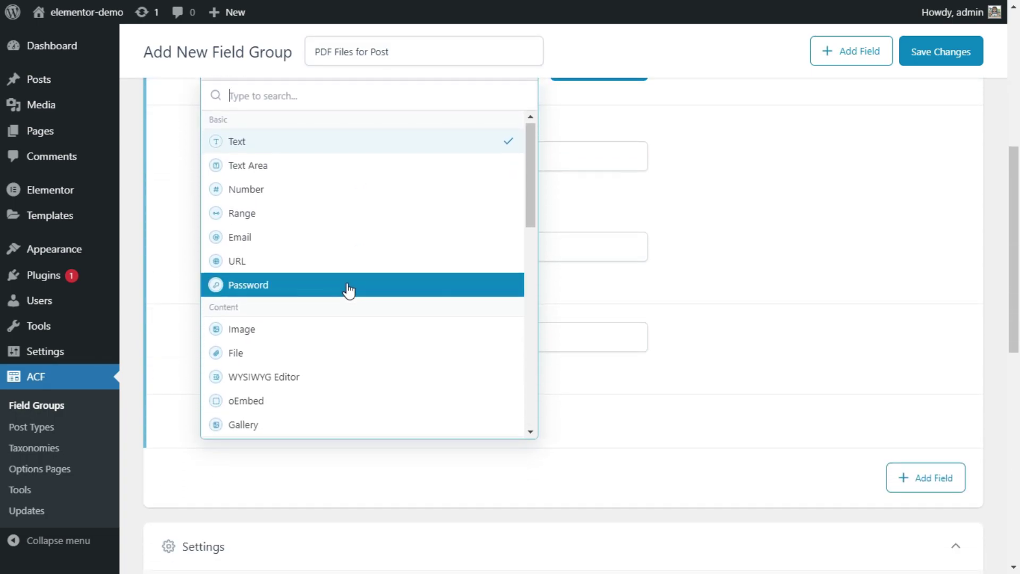
pyautogui.scroll(-4, 348, 289)
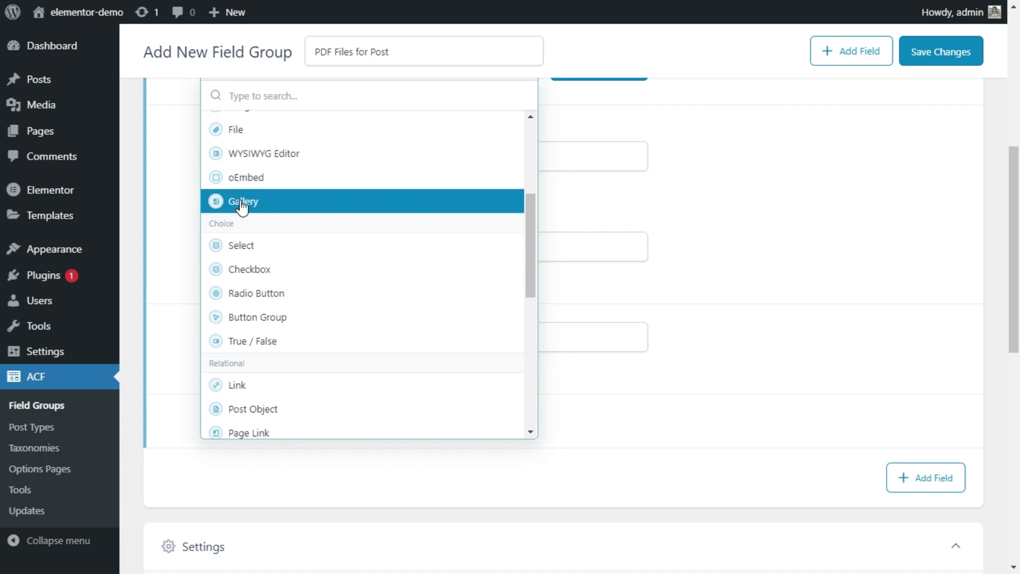
pyautogui.click(246, 201)
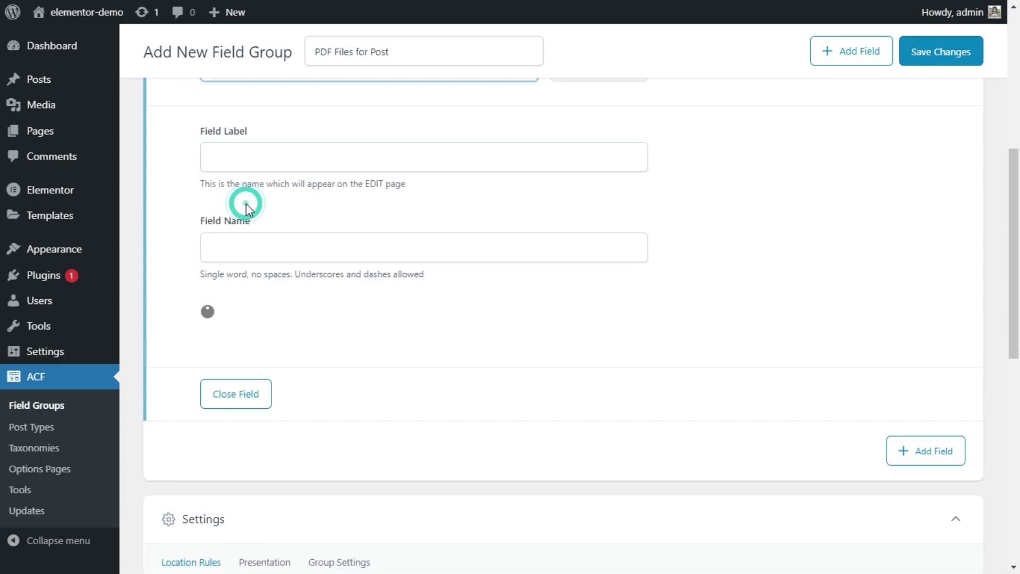
# Label the gallery field "PDF Files" with the field name pdf_files, leaving the return format as Image Array.
pyautogui.scroll(3, 246, 207)
pyautogui.click(250, 309)
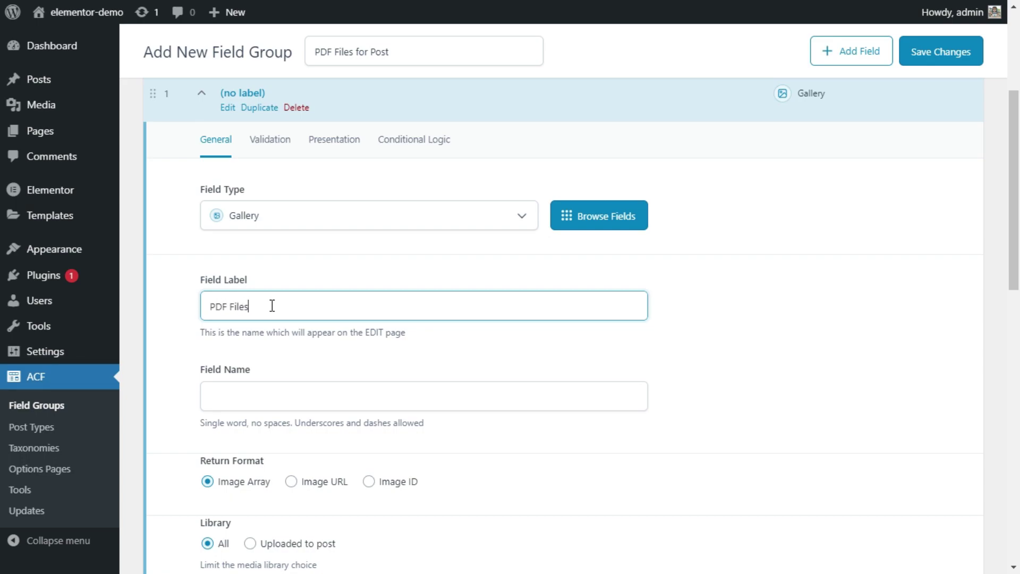
pyautogui.click(263, 368)
pyautogui.moveTo(193, 367); pyautogui.dragTo(243, 369)
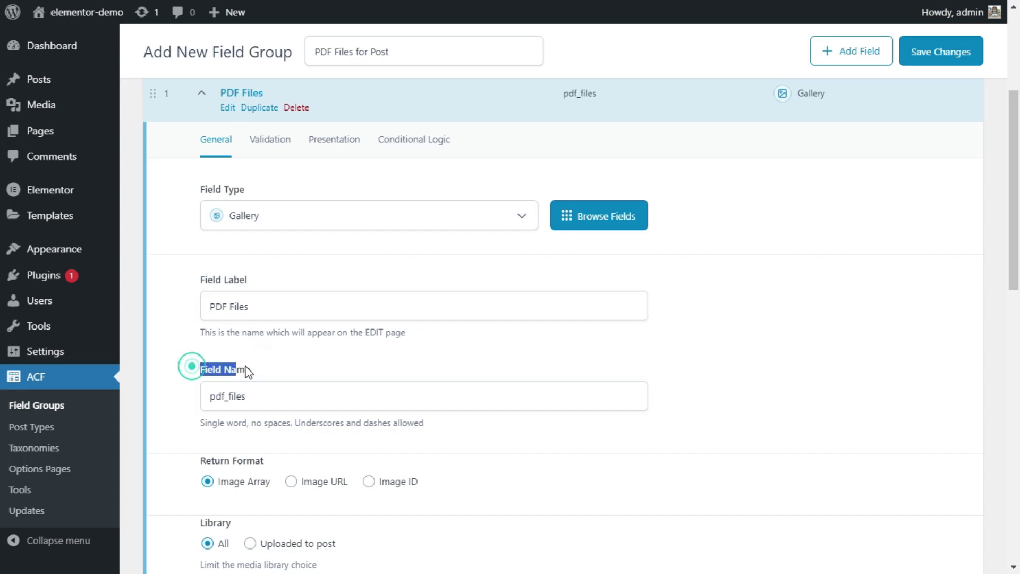
pyautogui.click(263, 368)
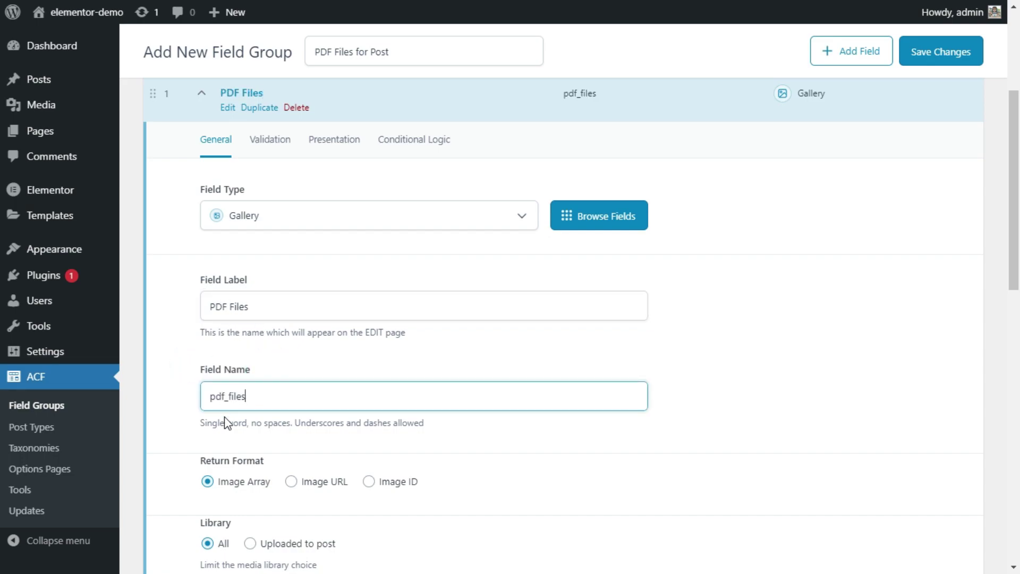
pyautogui.moveTo(189, 467); pyautogui.dragTo(263, 463)
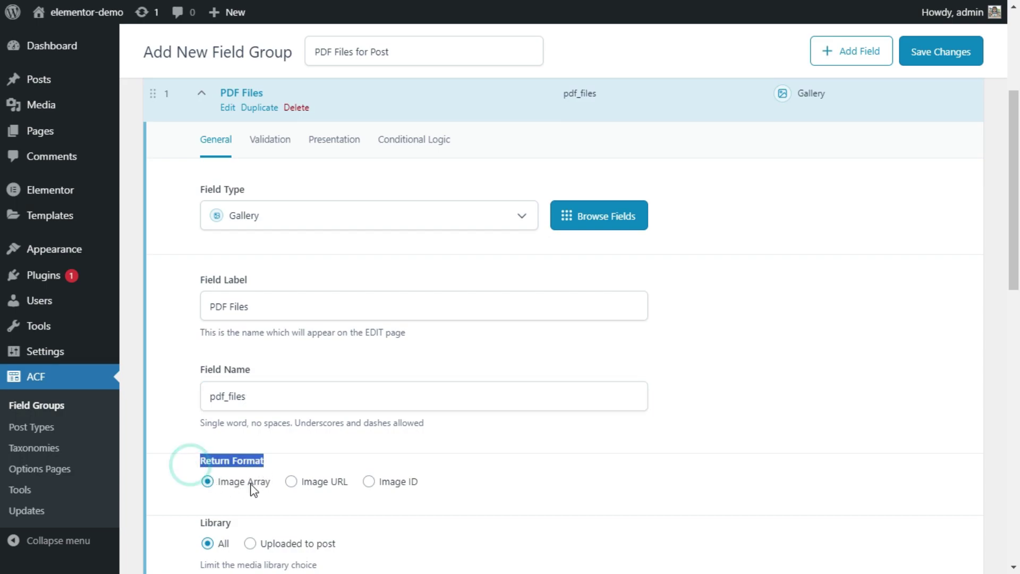
pyautogui.click(778, 370)
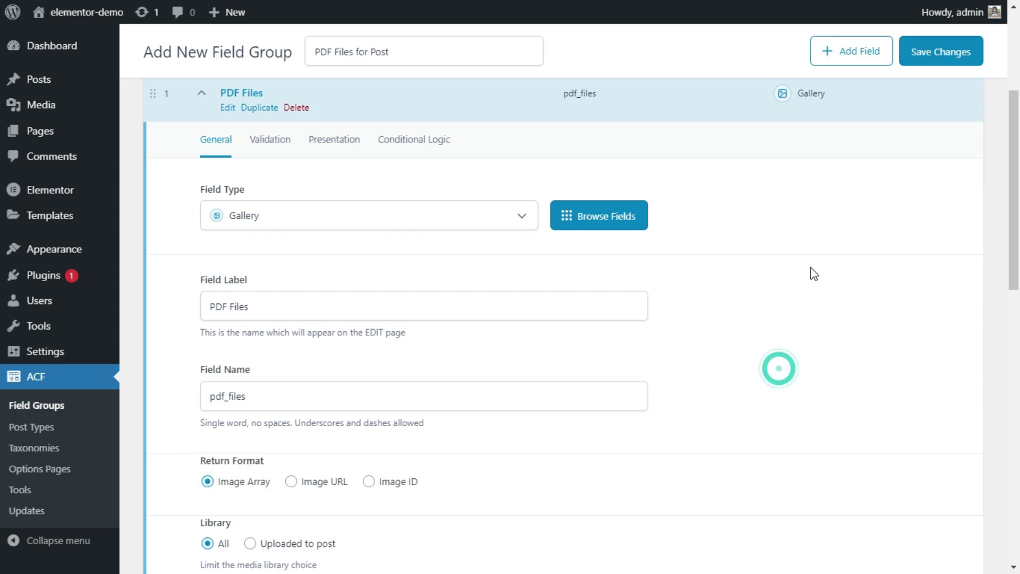
# Save the "PDF Files for Post" field group.
pyautogui.click(920, 57)
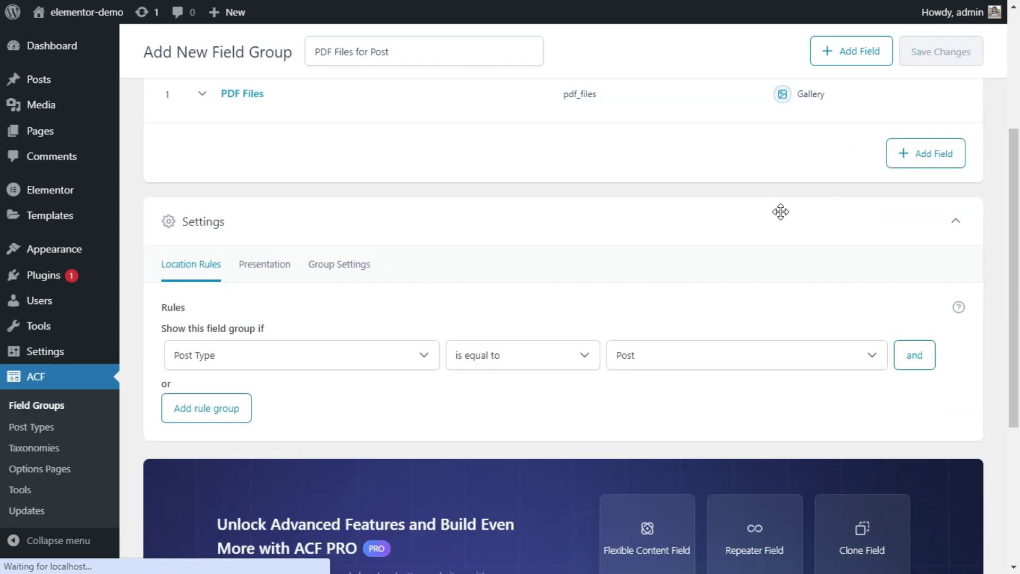
pyautogui.scroll(3, 781, 212)
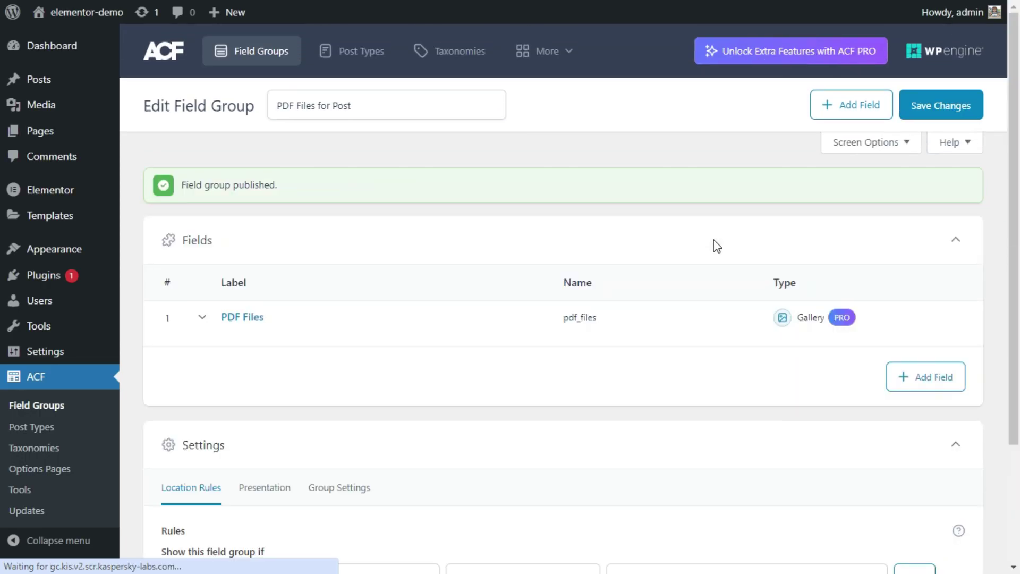
pyautogui.moveTo(186, 232); pyautogui.dragTo(282, 235)
pyautogui.click(290, 234)
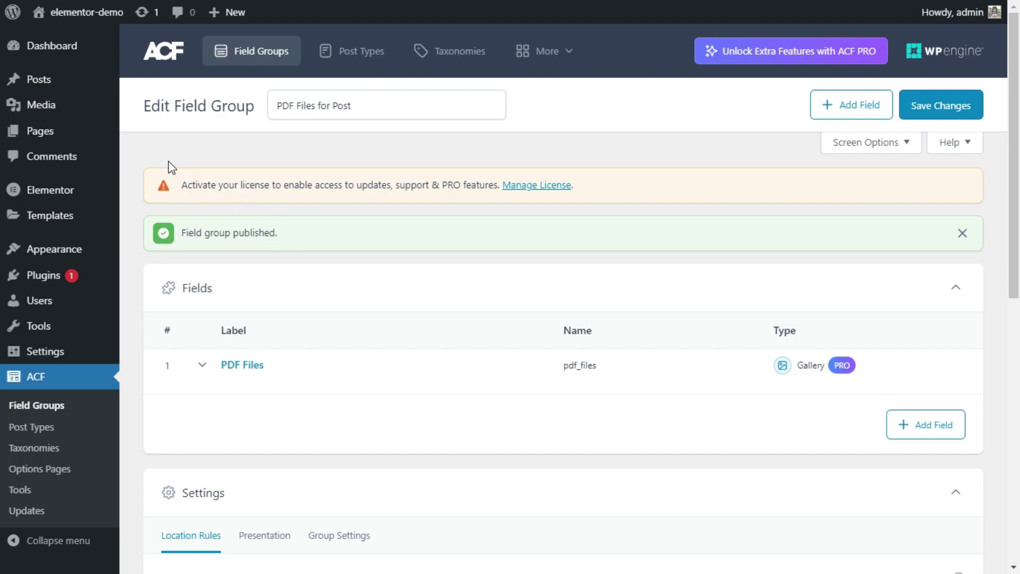
# Open the "Hello world!" post for editing and go to its PDF Files field.
pyautogui.click(61, 83)
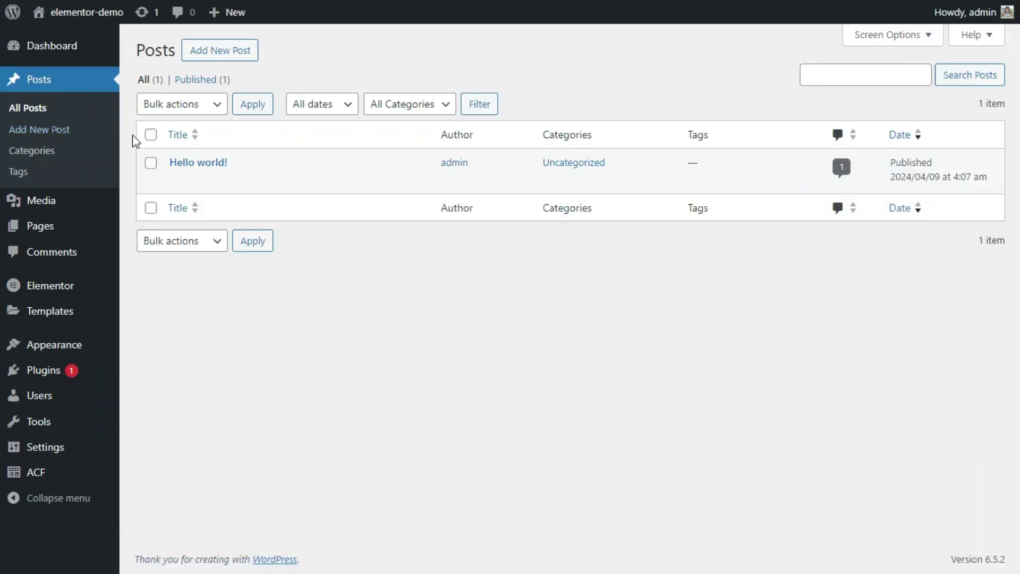
pyautogui.click(174, 182)
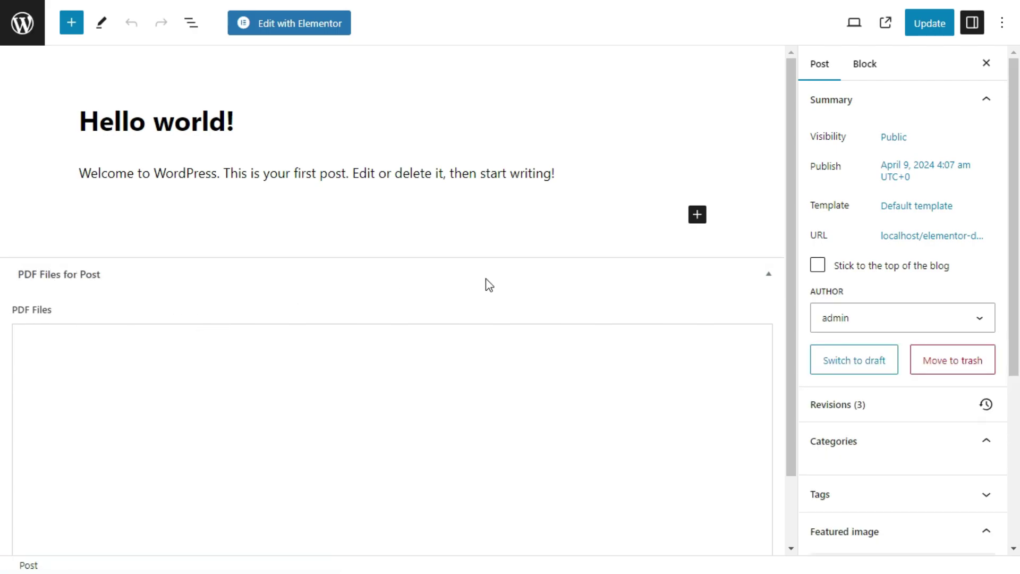
pyautogui.moveTo(789, 261); pyautogui.dragTo(785, 362)
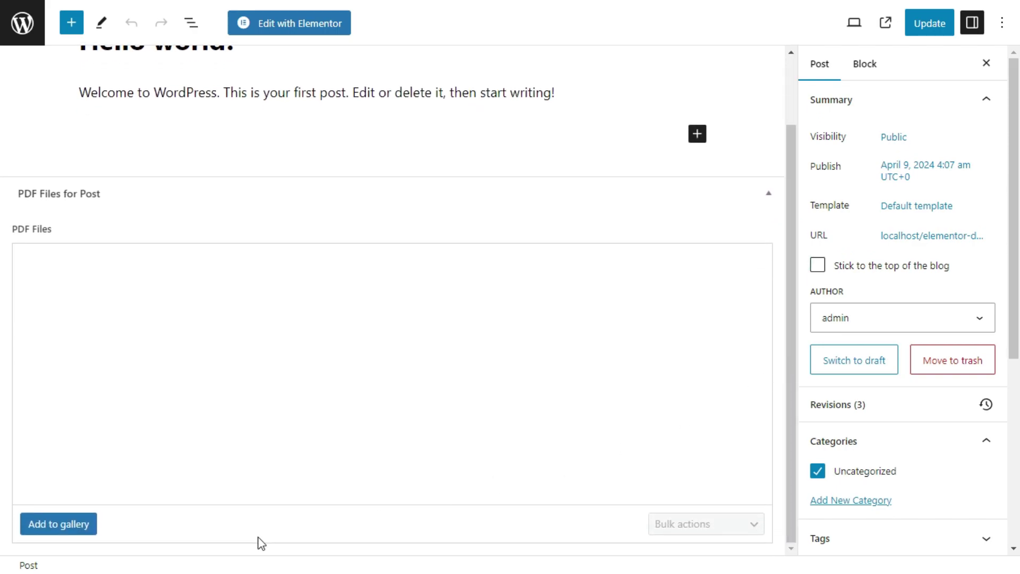
# Add all four worksheet PDFs from the media library to the post's PDF Files gallery and update the post.
pyautogui.click(81, 525)
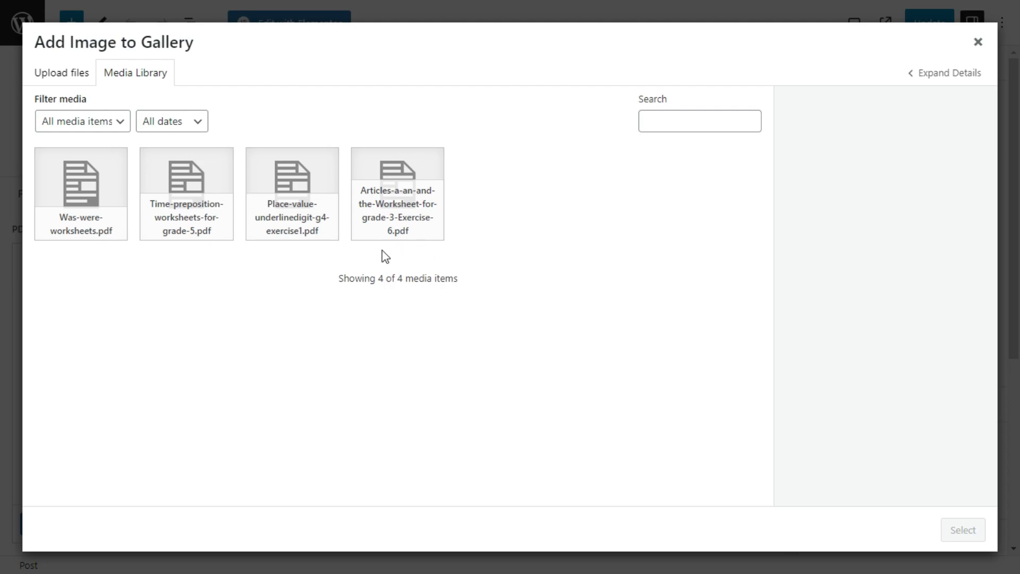
pyautogui.click(79, 192)
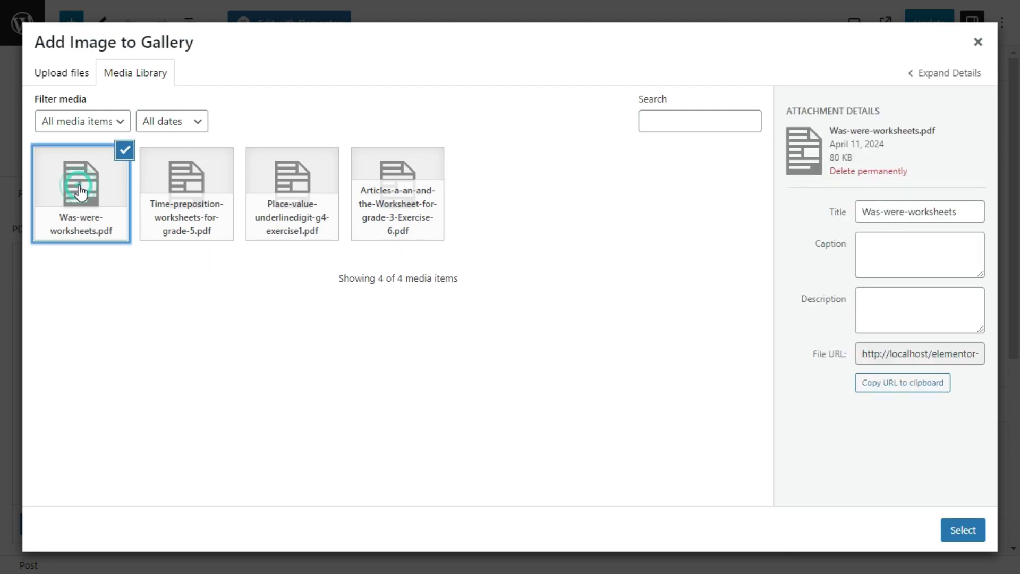
pyautogui.click(182, 188)
pyautogui.click(291, 183)
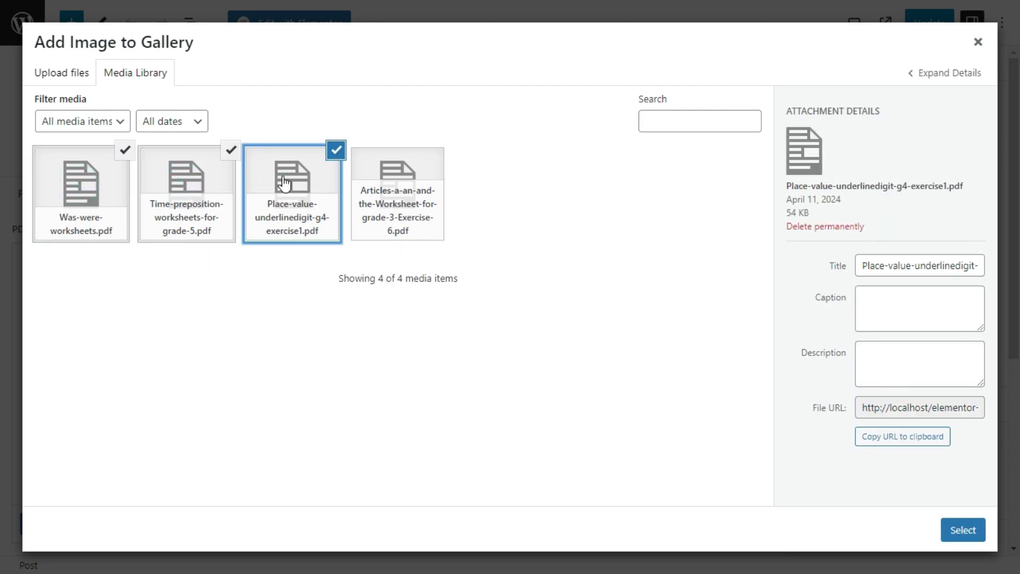
pyautogui.click(397, 181)
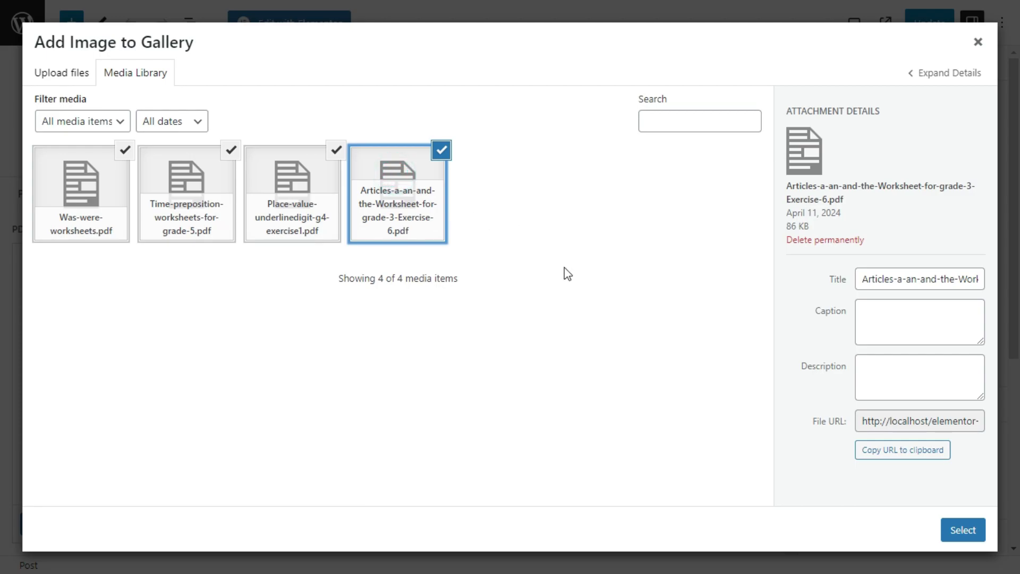
pyautogui.click(955, 528)
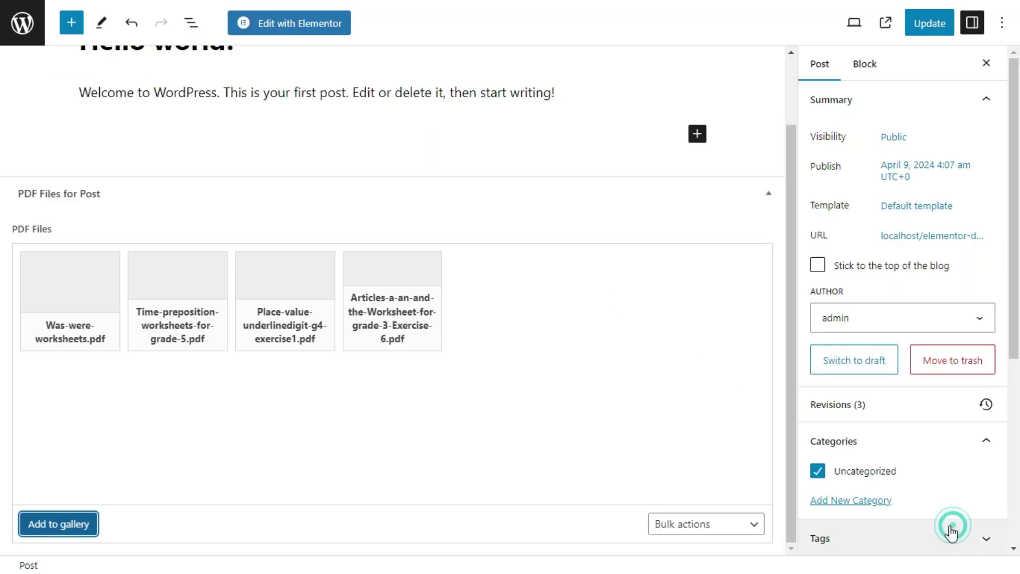
pyautogui.click(932, 31)
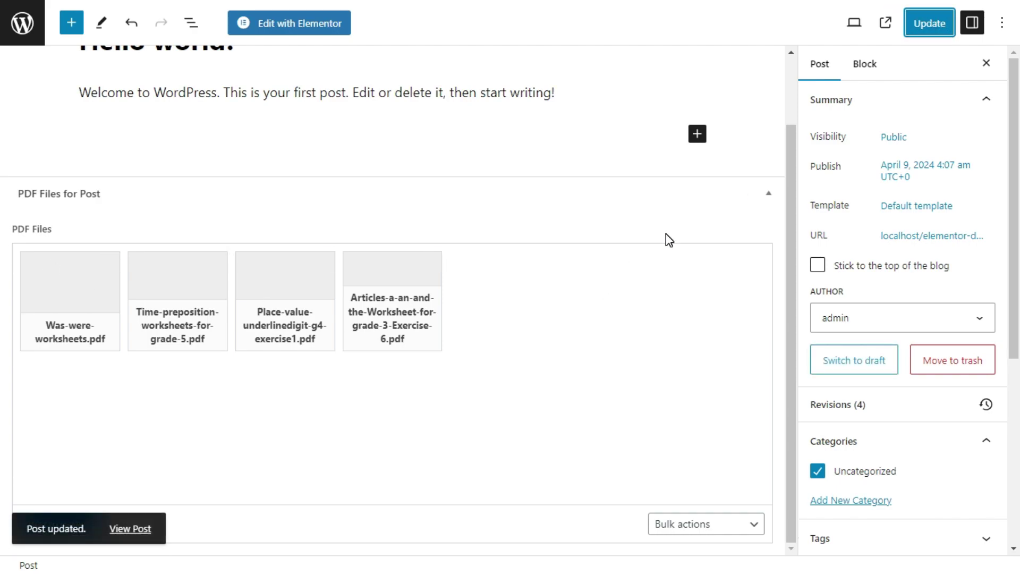
# Leave the post editor and go to the page for adding new plugins.
pyautogui.click(16, 25)
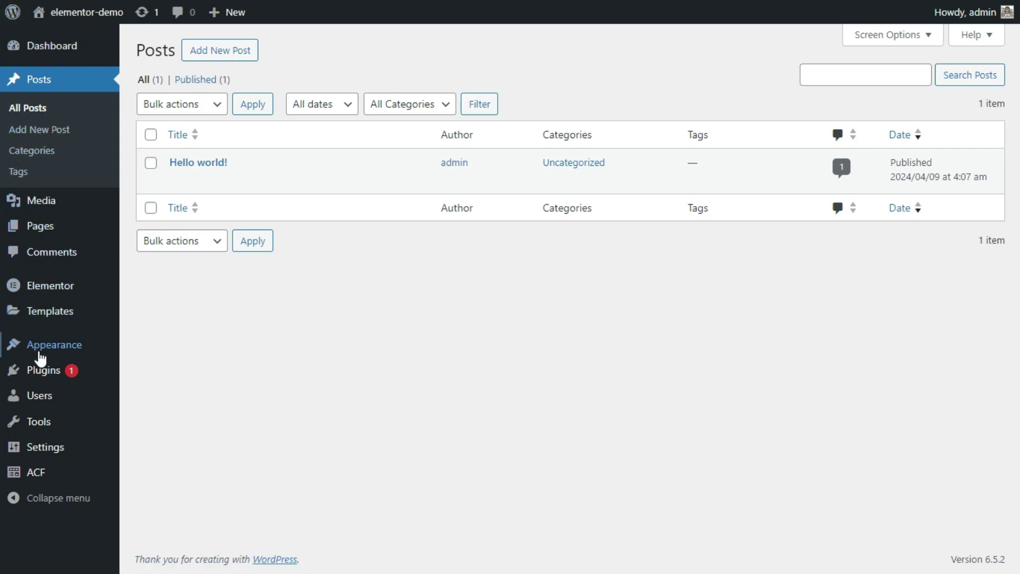
pyautogui.moveTo(44, 377)
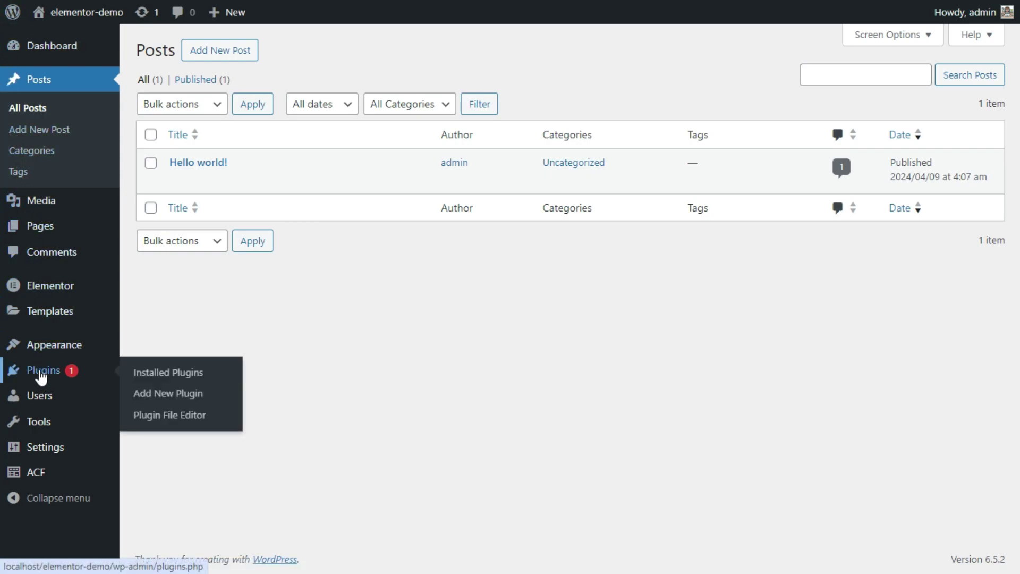
pyautogui.click(40, 377)
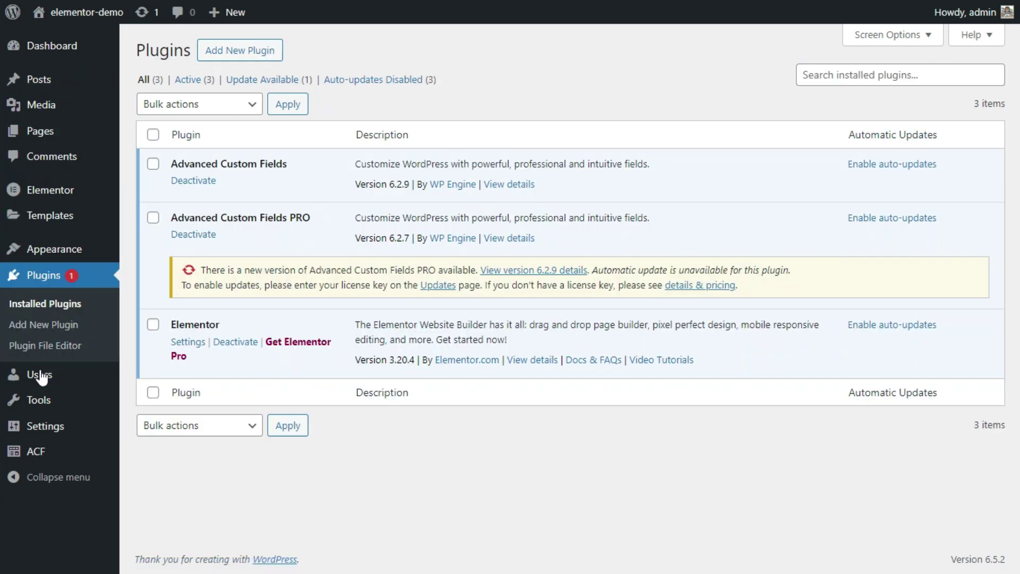
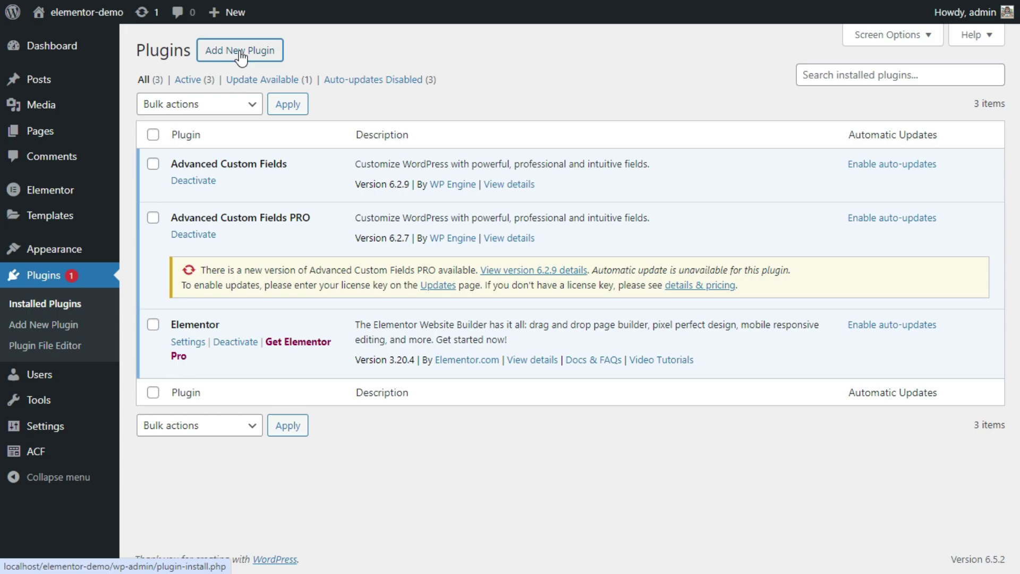
pyautogui.click(229, 51)
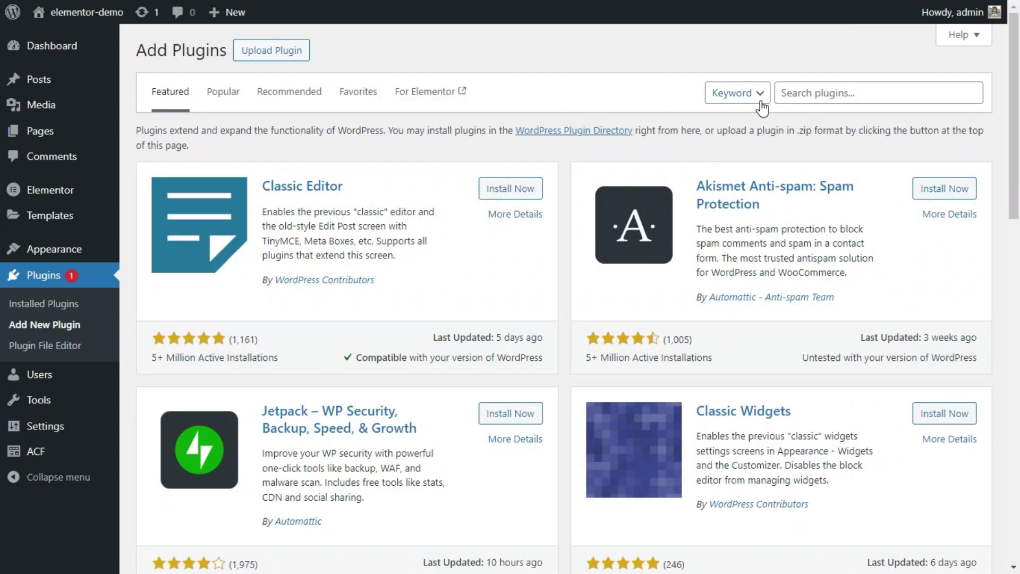
# Search the plugin directory for "wp code", and install and activate the WPCode plugin.
pyautogui.click(824, 91)
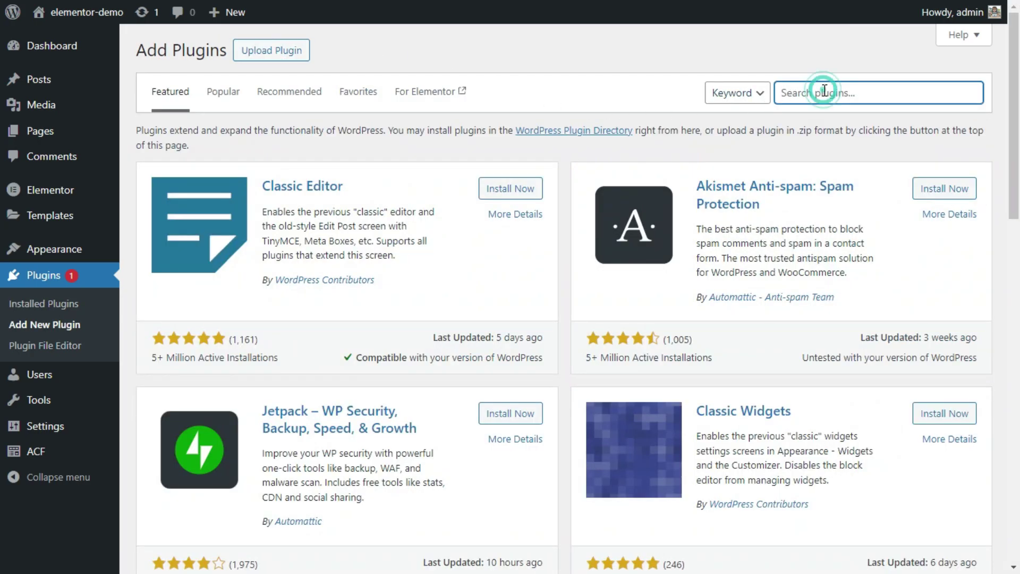
pyautogui.write('wp cod')
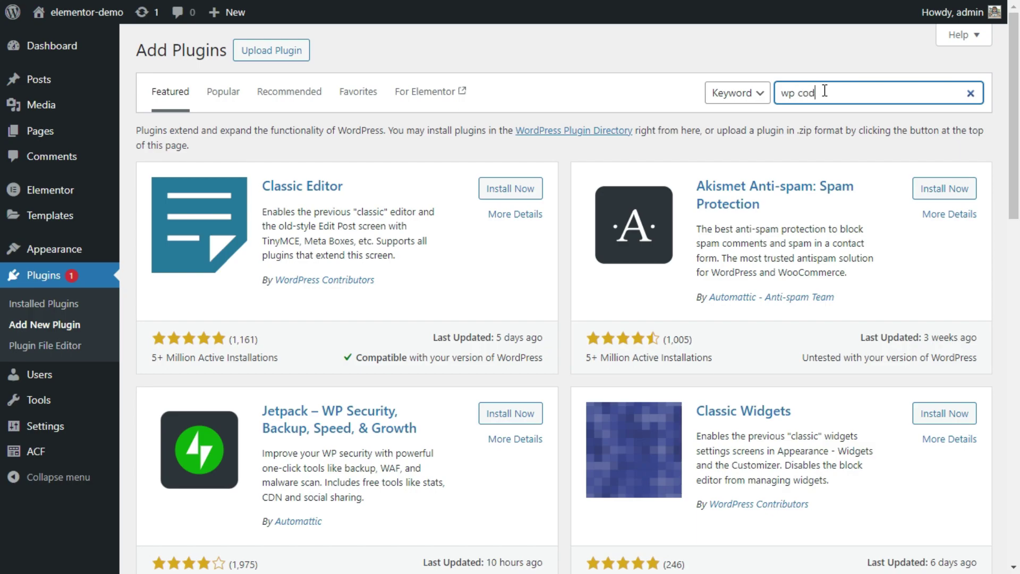
pyautogui.write('e')
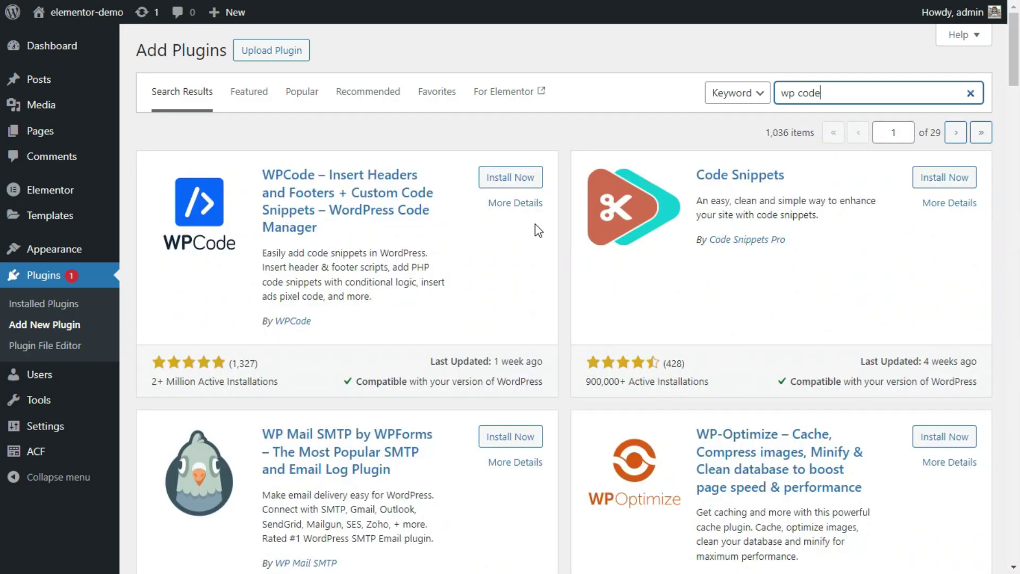
pyautogui.click(494, 177)
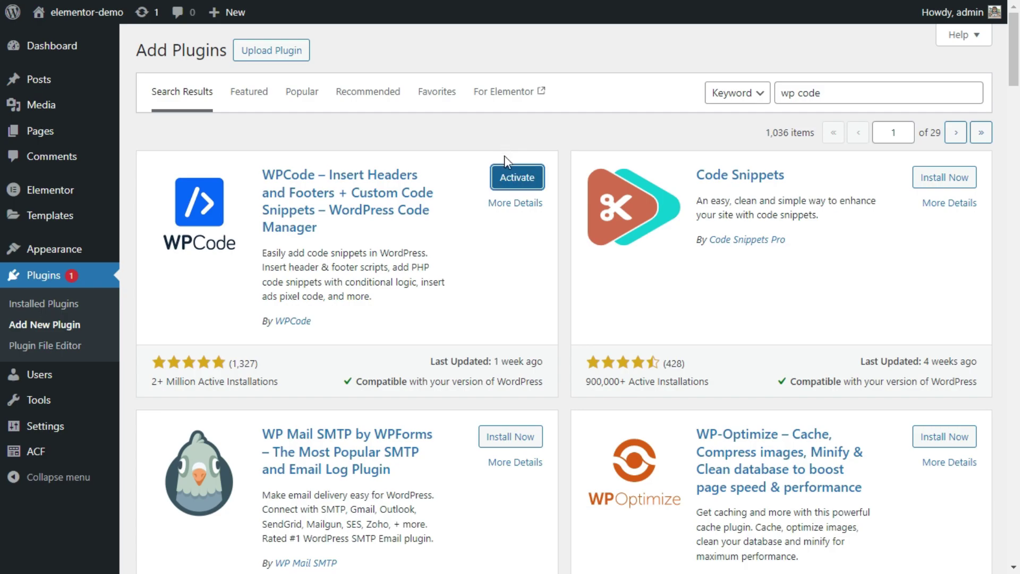
pyautogui.click(508, 174)
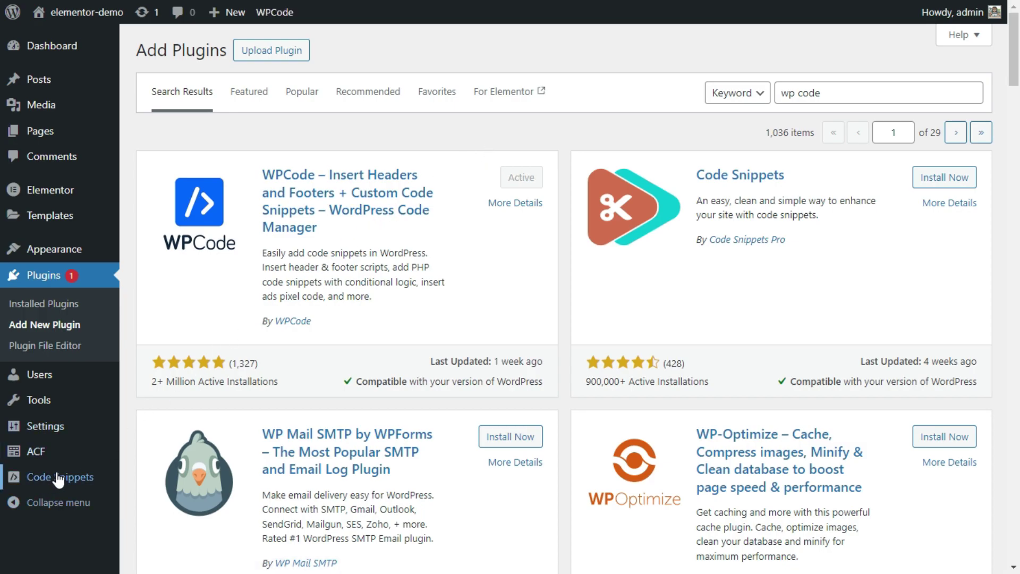
# Create a new custom code snippet in WPCode and title it "Display PDF Files".
pyautogui.click(62, 480)
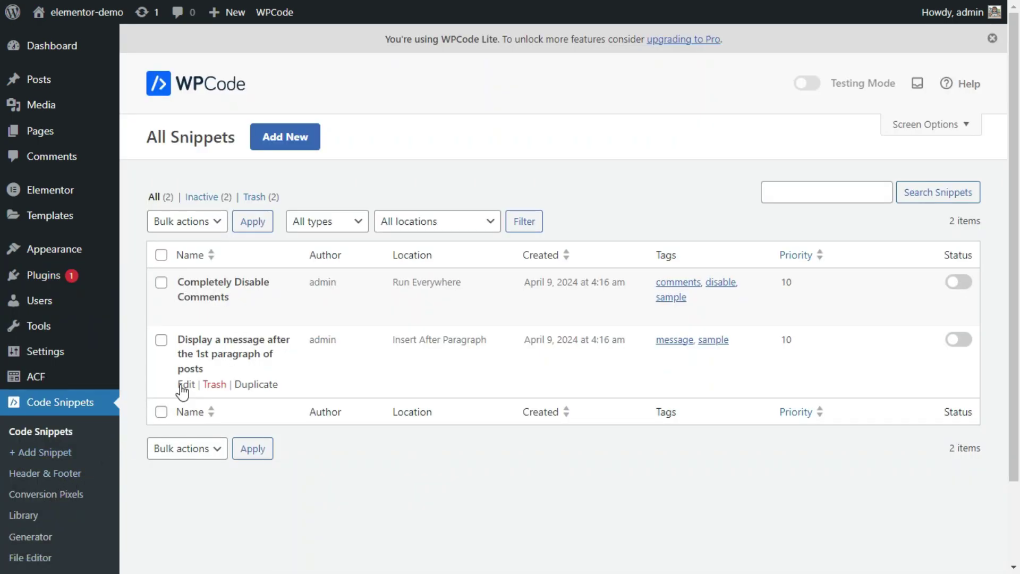
pyautogui.click(288, 145)
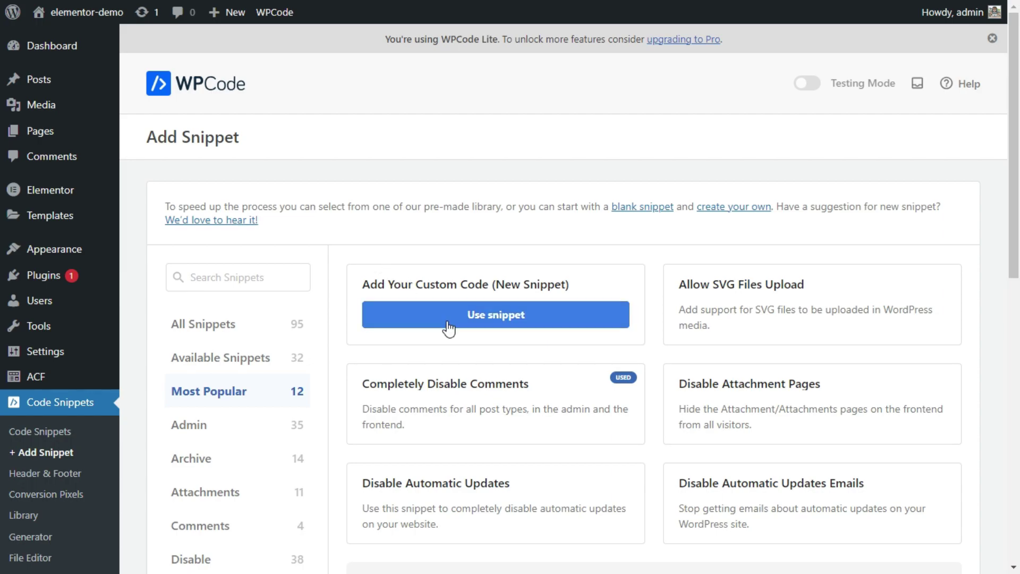
pyautogui.click(508, 317)
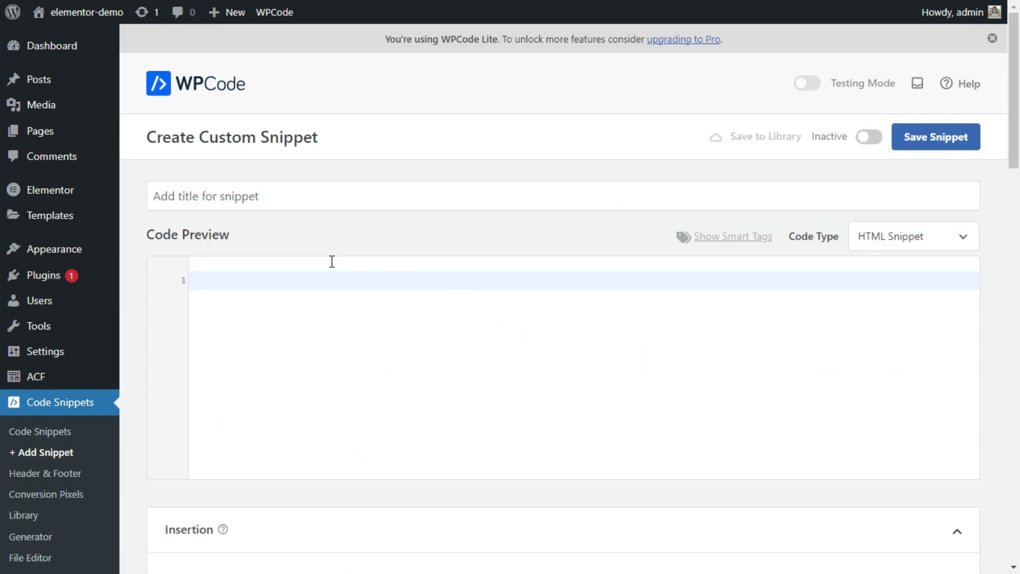
pyautogui.click(266, 199)
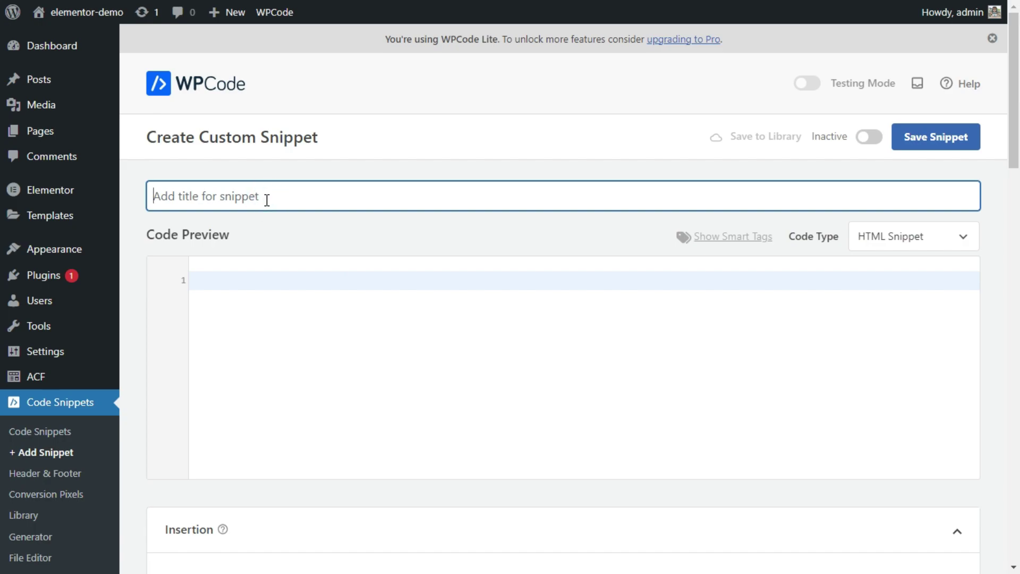
pyautogui.write('Displ')
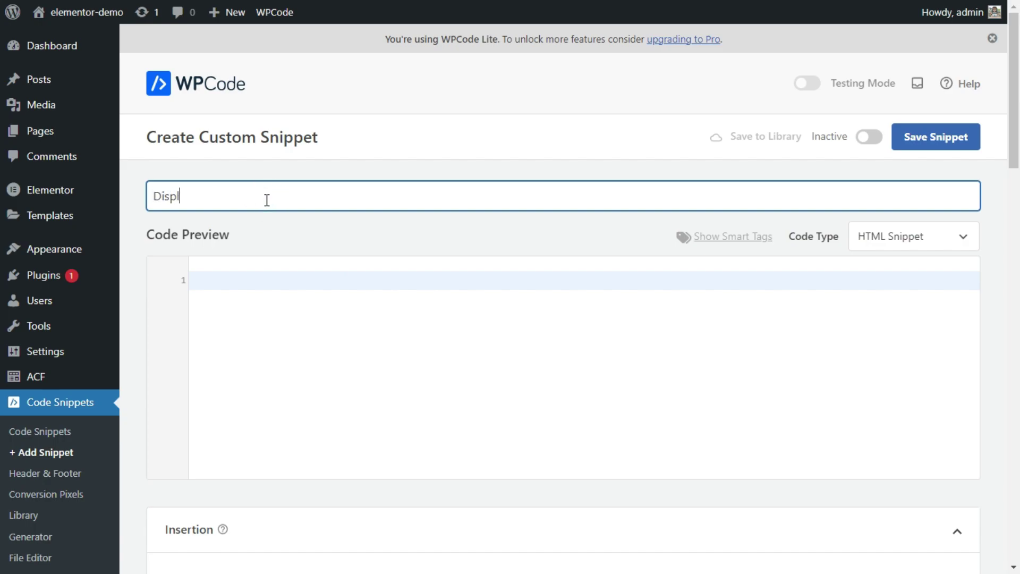
pyautogui.write('ay PDF Files')
# Set the snippet's code type to PHP Snippet.
pyautogui.click(899, 237)
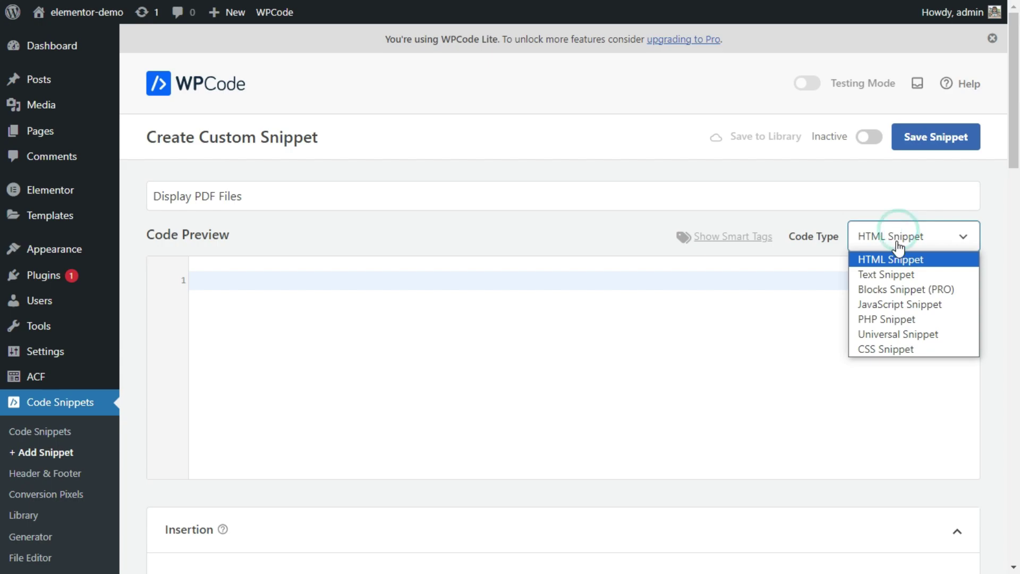
pyautogui.click(890, 319)
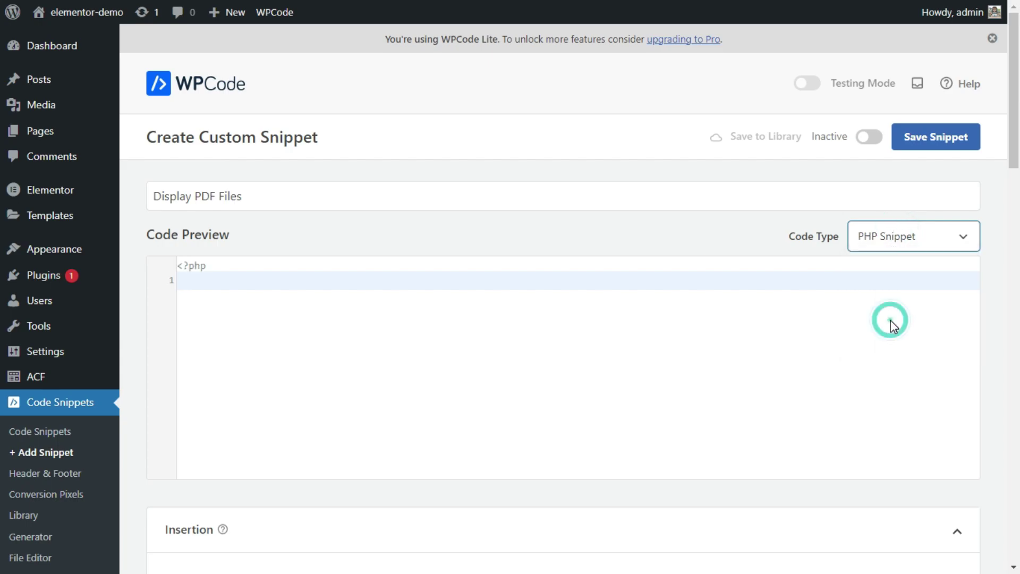
pyautogui.click(509, 242)
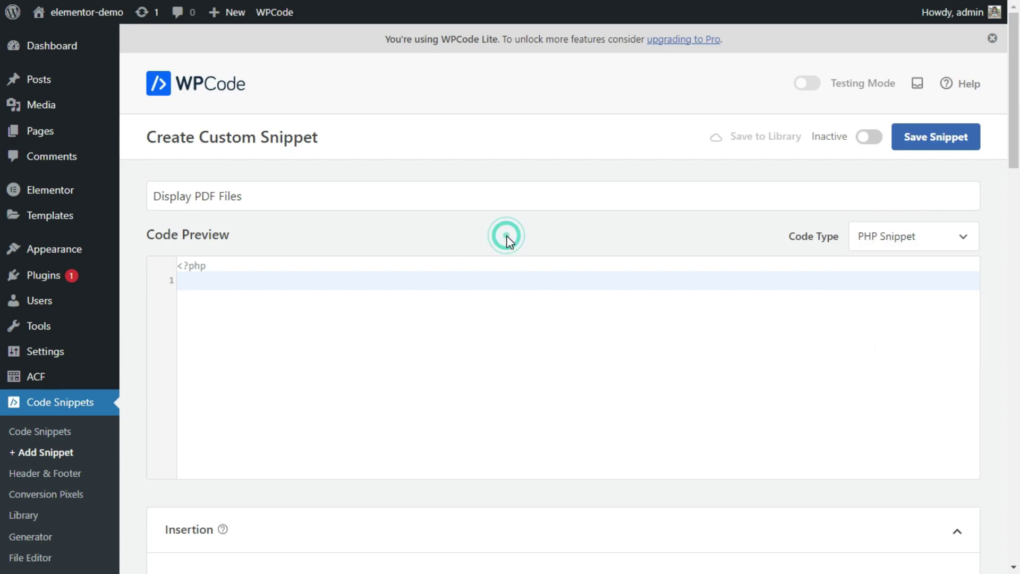
# Switch to the text editor and copy the entire 13-line PHP code that loops through pdf_files.
pyautogui.hotkey('alt', 'Tab')
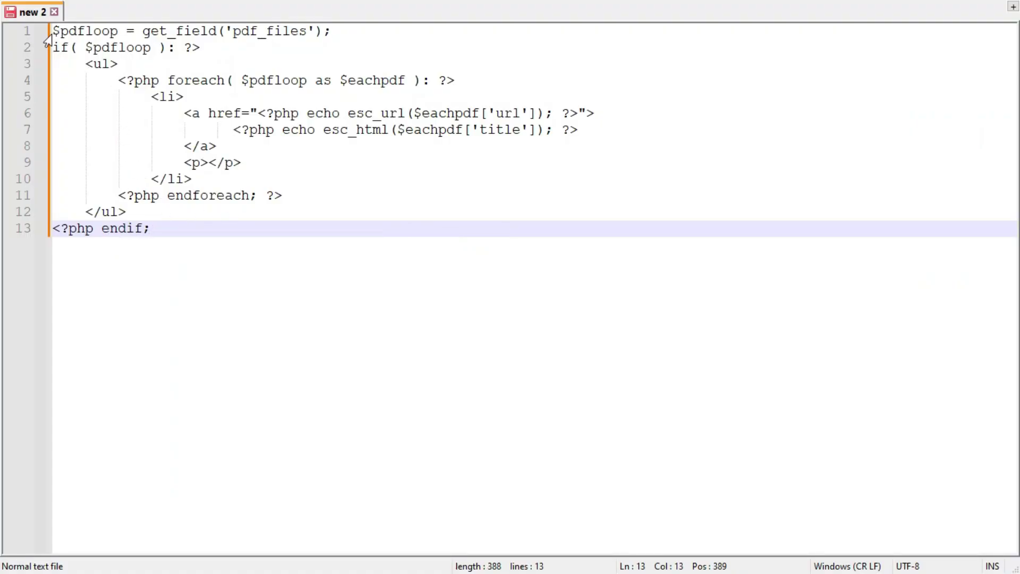
pyautogui.moveTo(52, 31); pyautogui.dragTo(168, 228)
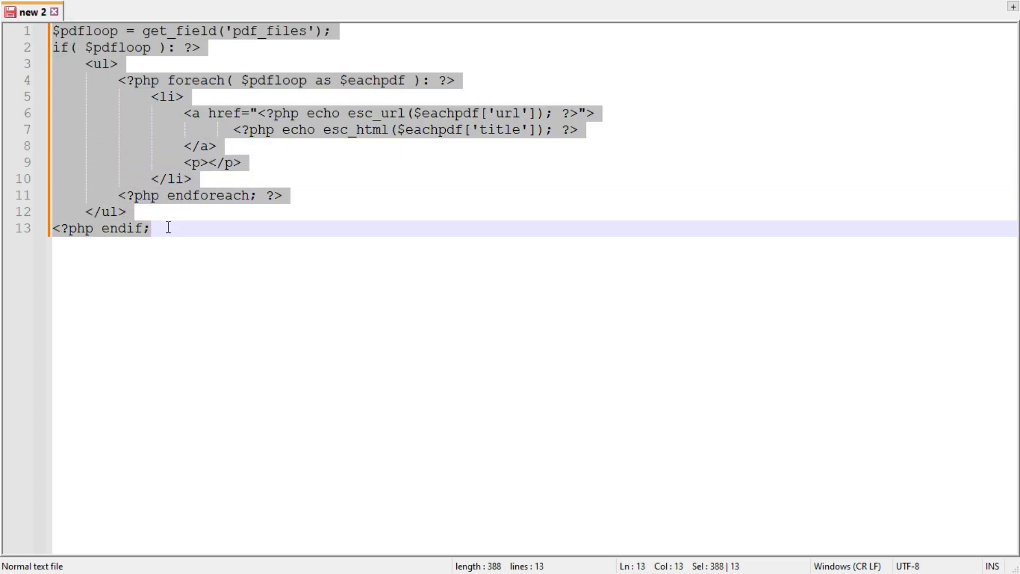
pyautogui.rightClick(198, 121)
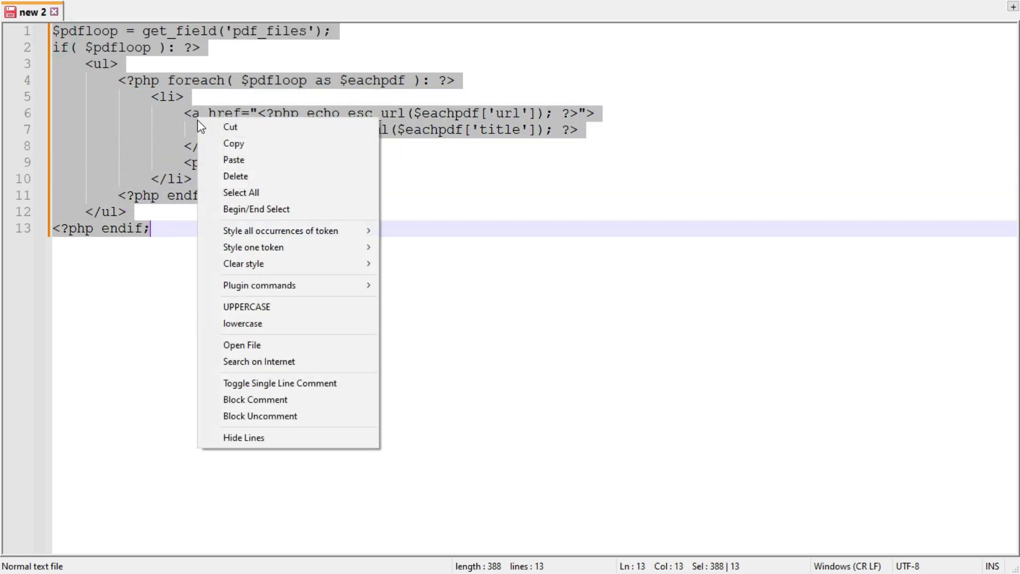
pyautogui.click(233, 143)
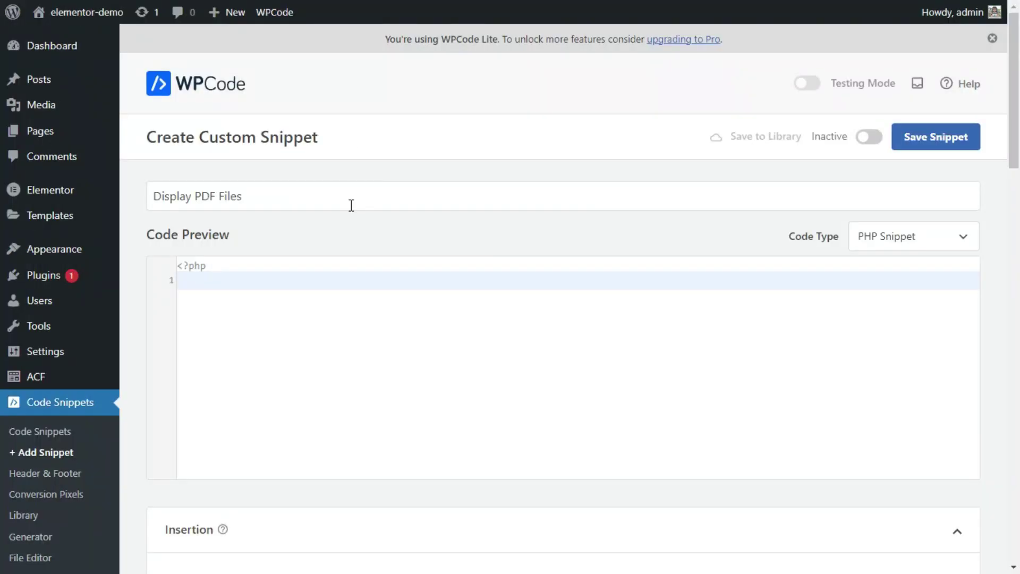
# Paste the copied PHP code into the WPCode snippet and check the pdf_files field name in its first line.
pyautogui.click(224, 283)
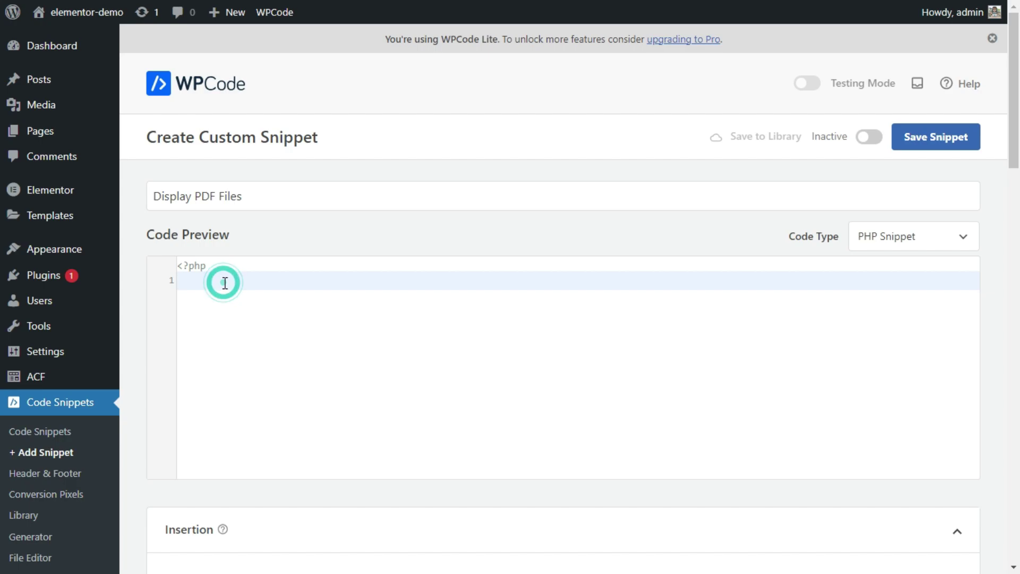
pyautogui.rightClick(225, 282)
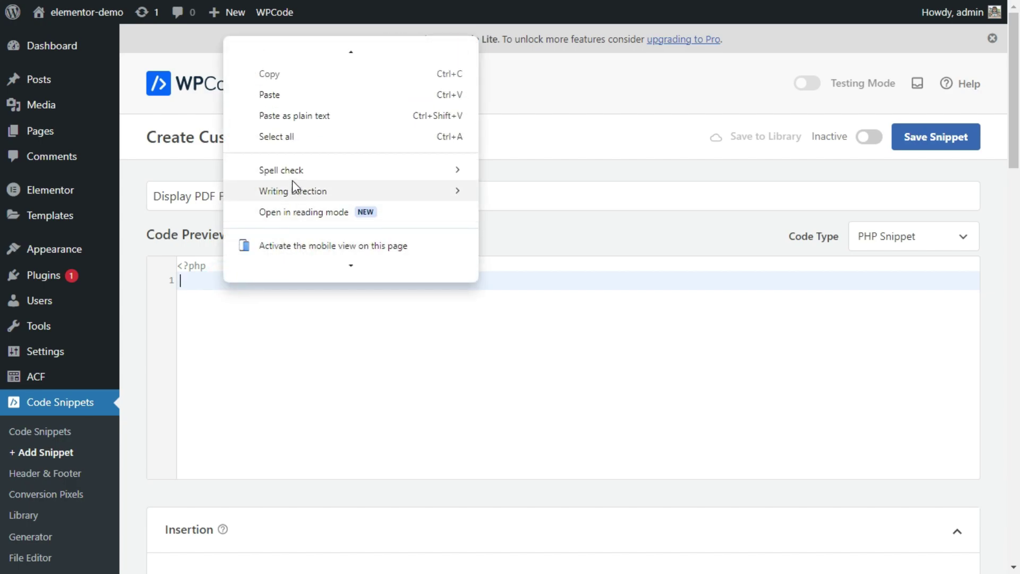
pyautogui.click(277, 94)
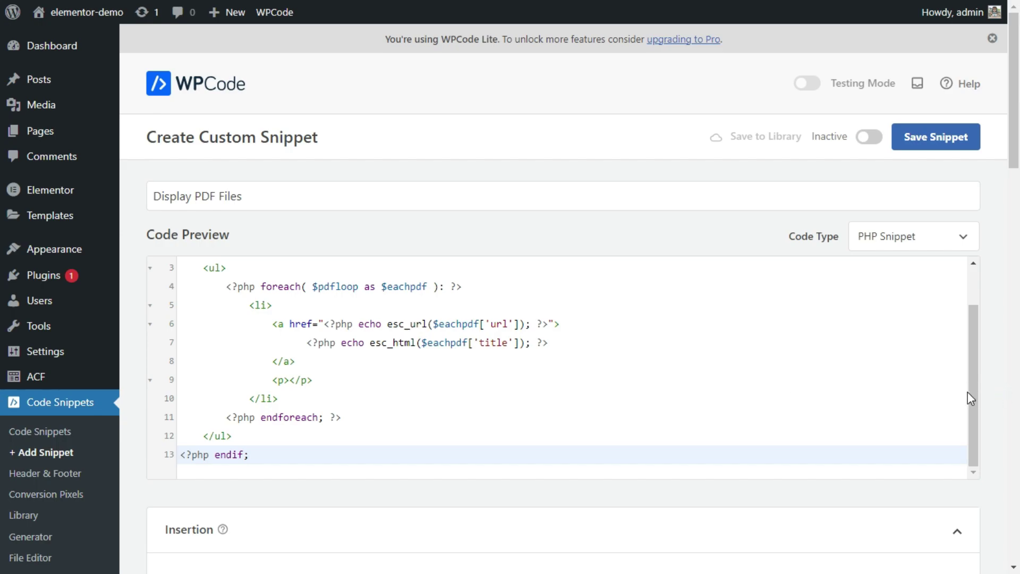
pyautogui.scroll(2, 972, 391)
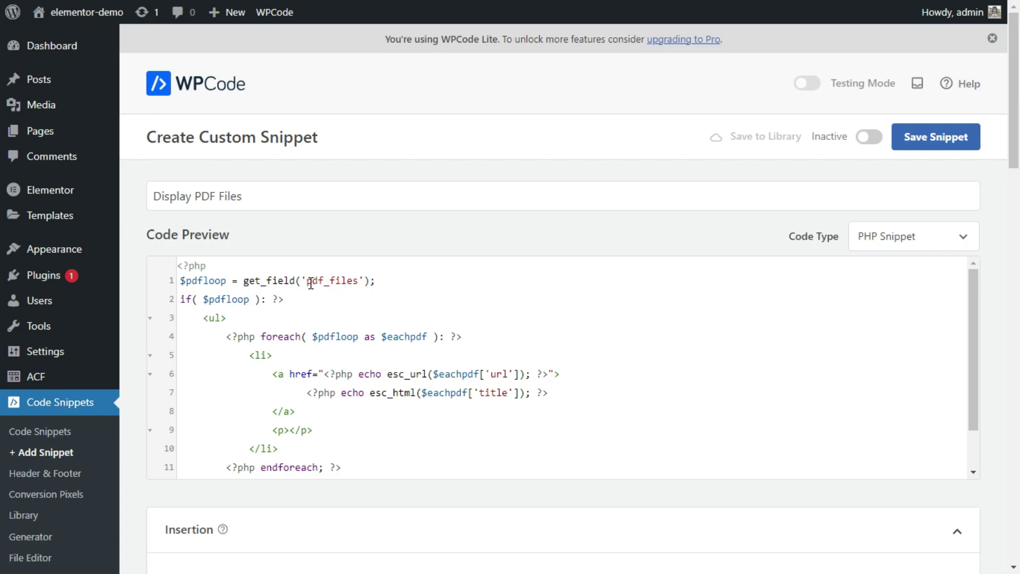
pyautogui.moveTo(308, 282); pyautogui.dragTo(357, 281)
pyautogui.click(357, 281)
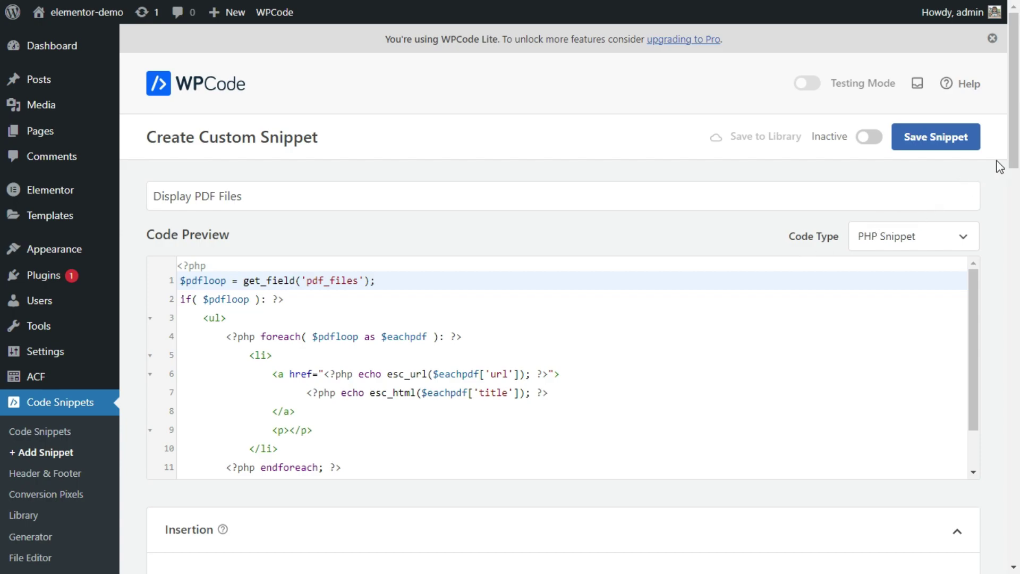
# Set the snippet's auto-insert location to the page-specific option Insert After Post.
pyautogui.moveTo(1015, 154); pyautogui.dragTo(1018, 255)
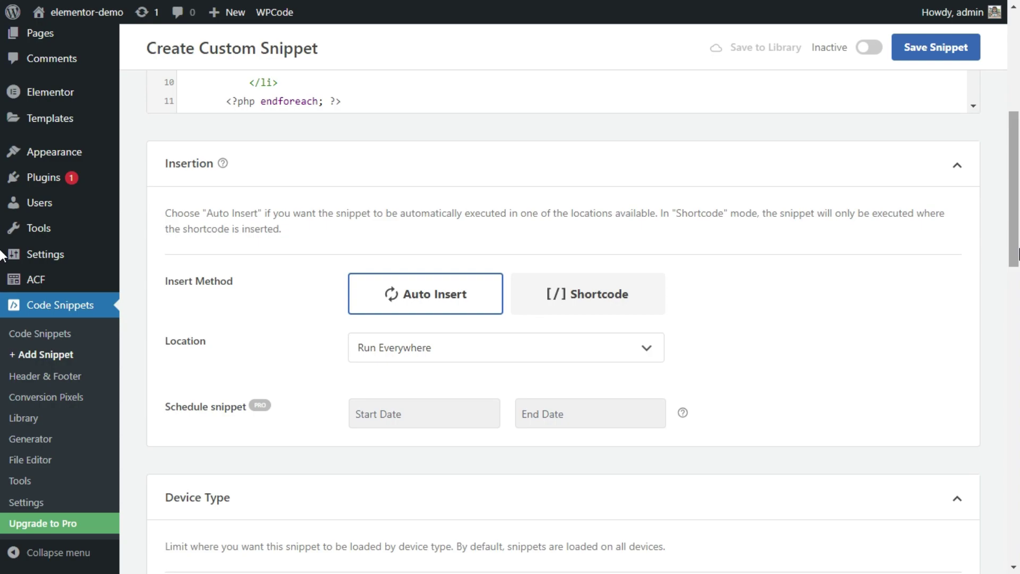
pyautogui.click(184, 345)
pyautogui.moveTo(161, 342); pyautogui.dragTo(227, 346)
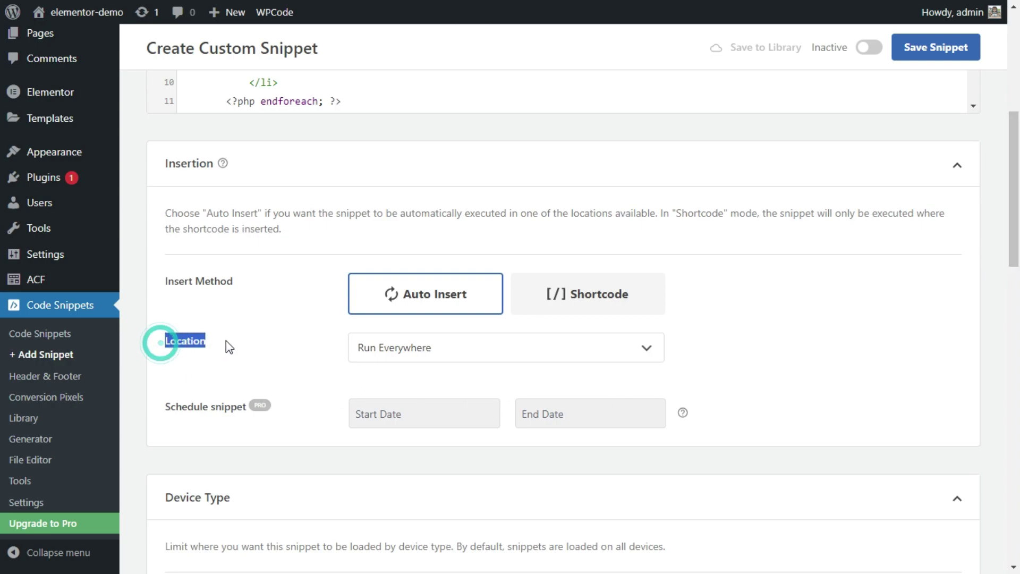
pyautogui.click(227, 338)
pyautogui.click(402, 352)
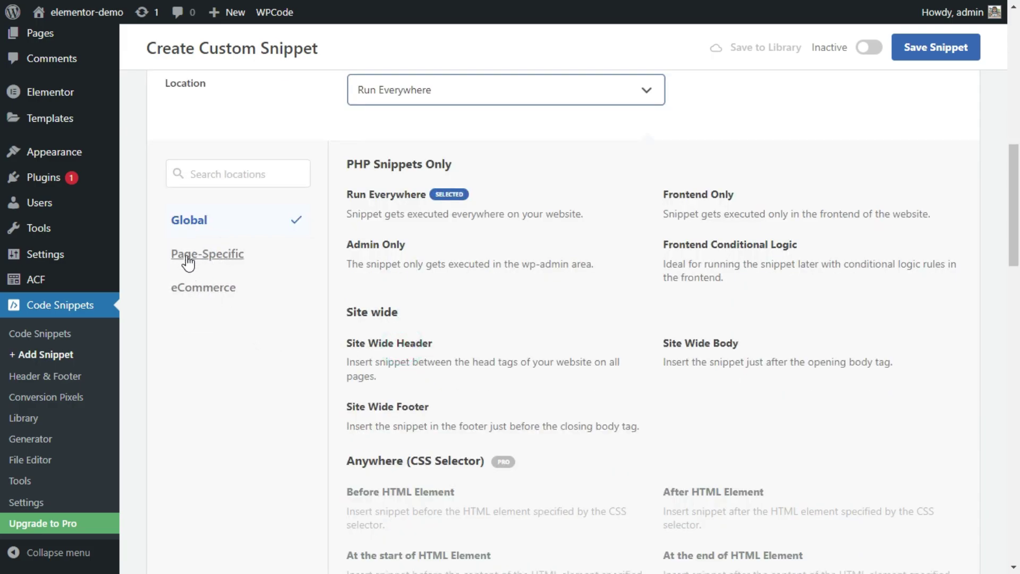
pyautogui.click(204, 263)
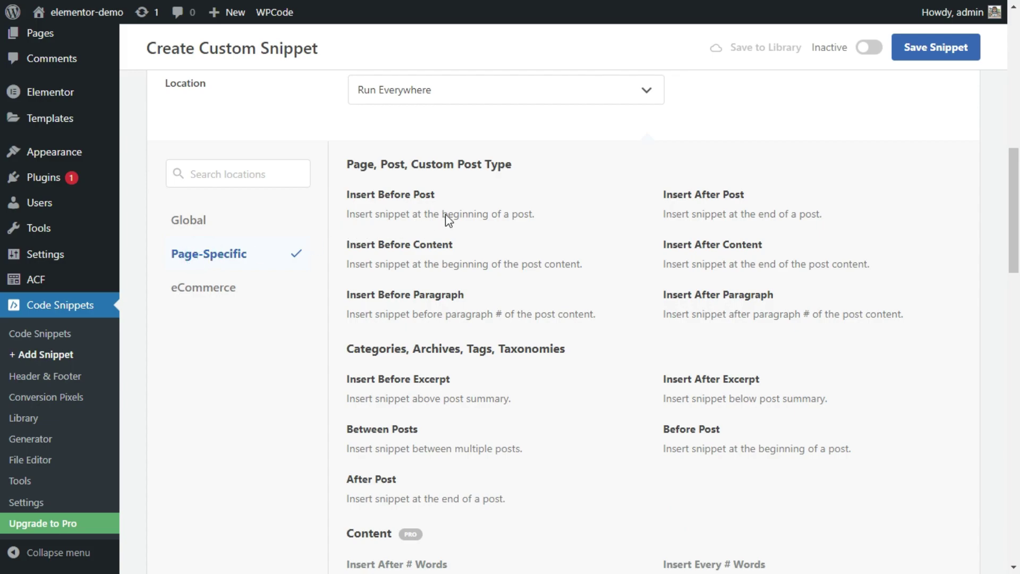
pyautogui.click(688, 201)
pyautogui.scroll(3, 703, 195)
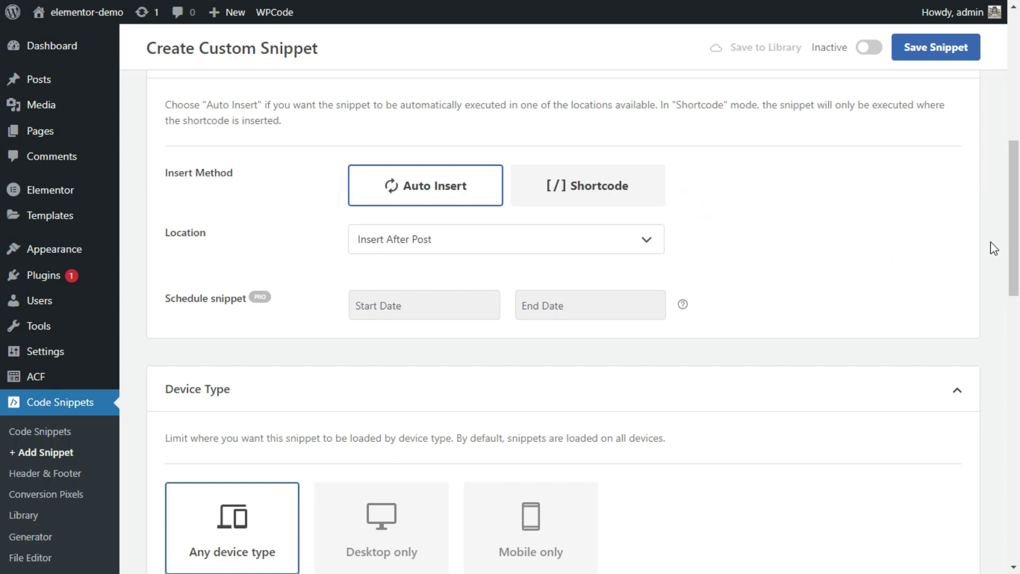
# Activate the "Display PDF Files" snippet and save it.
pyautogui.moveTo(1014, 254); pyautogui.dragTo(1017, 121)
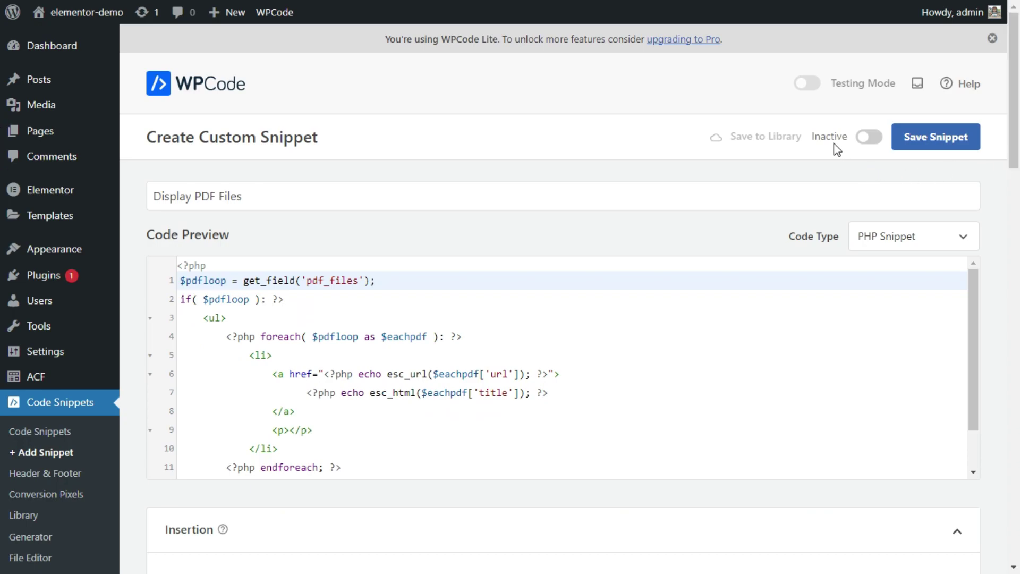
pyautogui.click(860, 143)
pyautogui.click(819, 139)
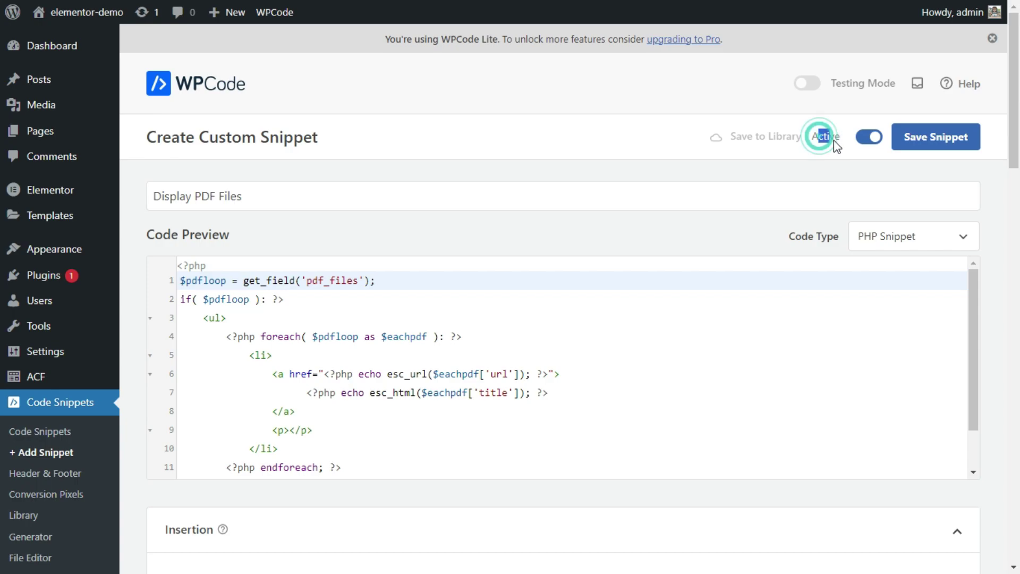
pyautogui.click(838, 151)
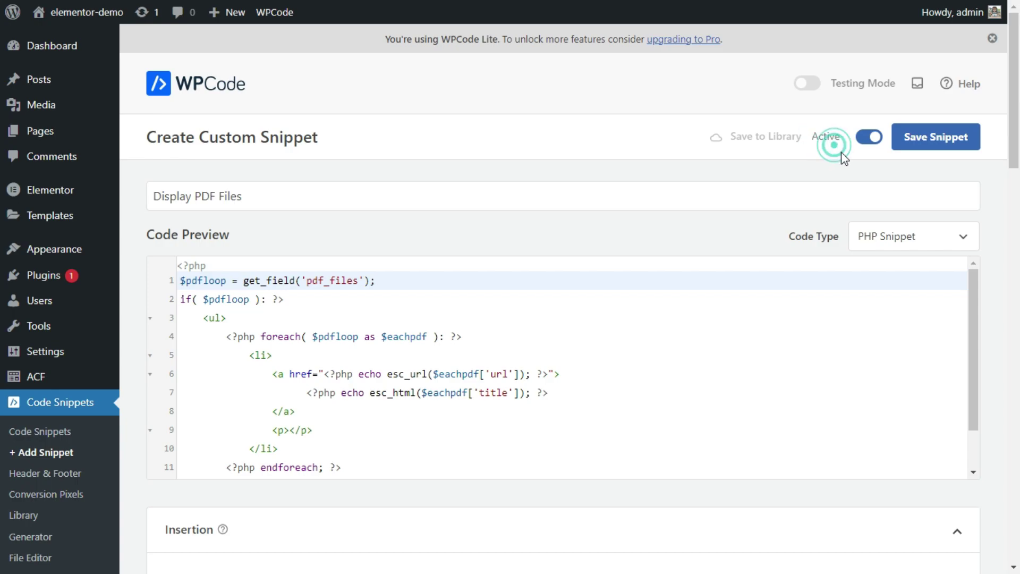
pyautogui.click(928, 136)
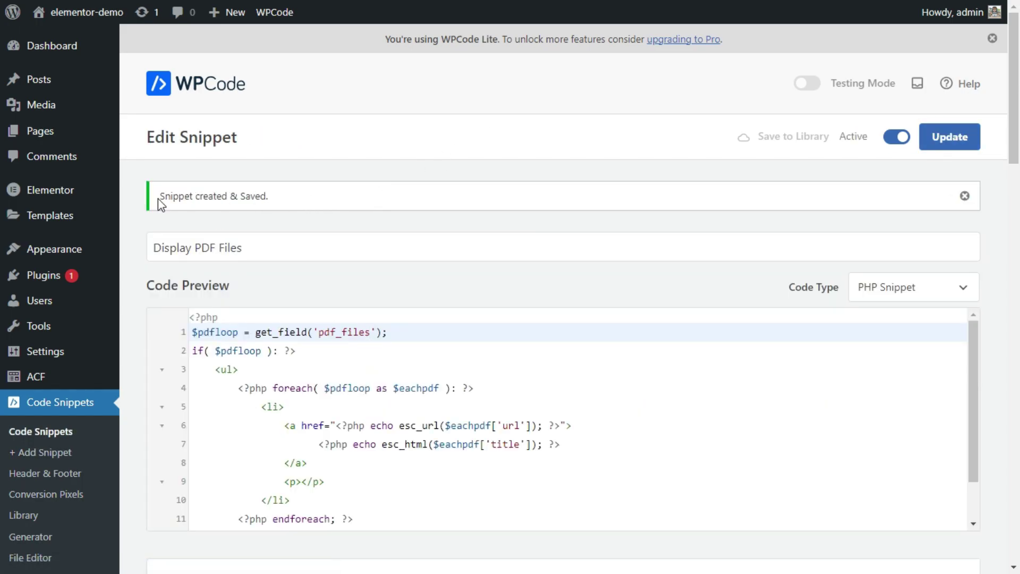
pyautogui.moveTo(158, 199); pyautogui.dragTo(276, 199)
pyautogui.click(282, 202)
# Go to the list of all posts and view the "Hello world!" post on the site.
pyautogui.moveTo(59, 86)
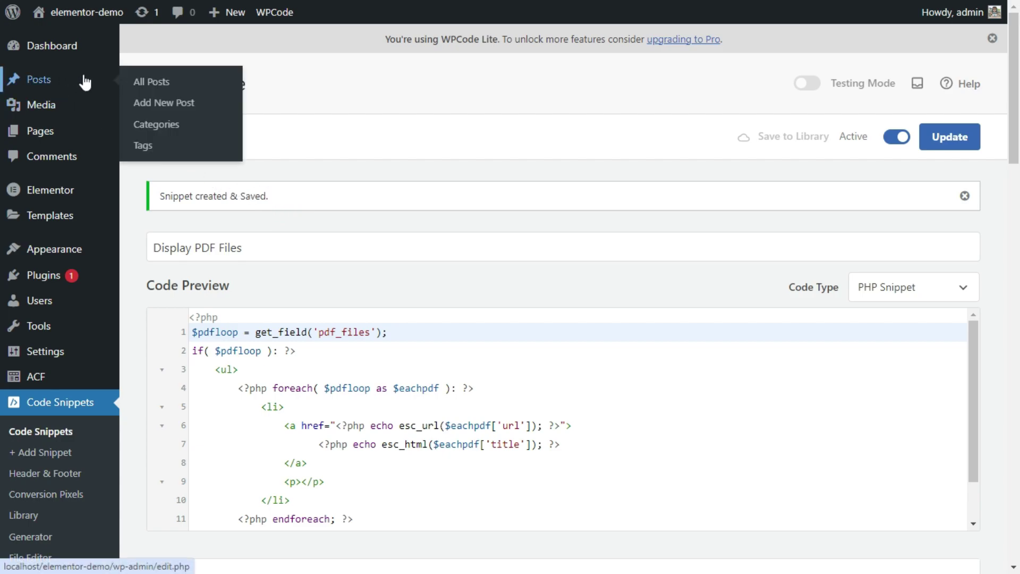
pyautogui.click(153, 85)
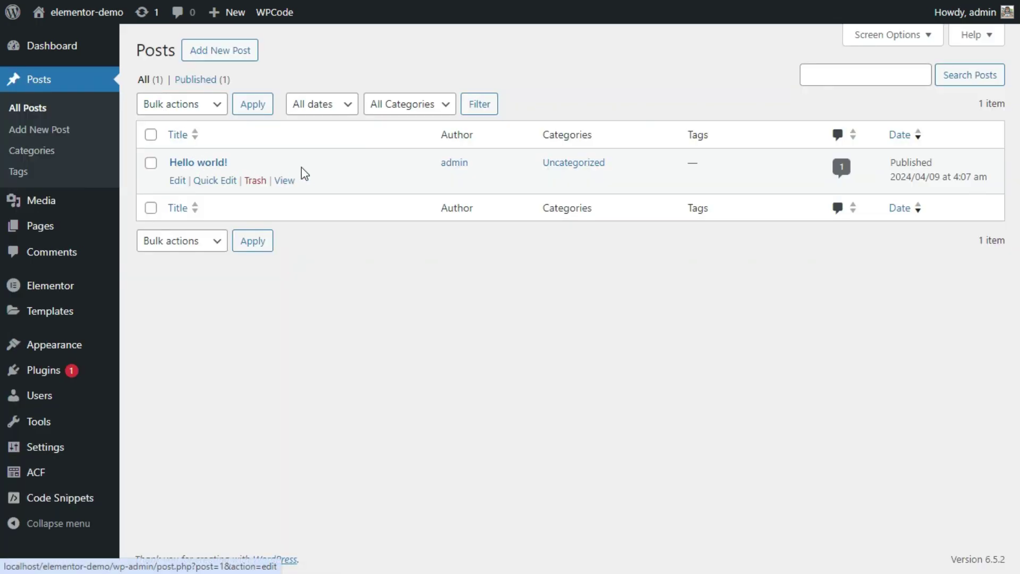
pyautogui.click(285, 181)
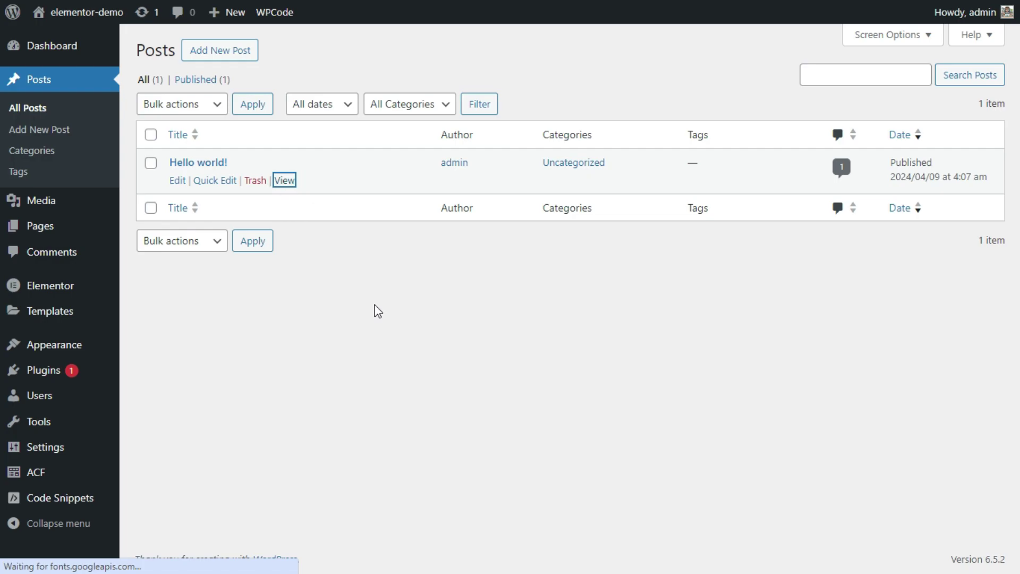